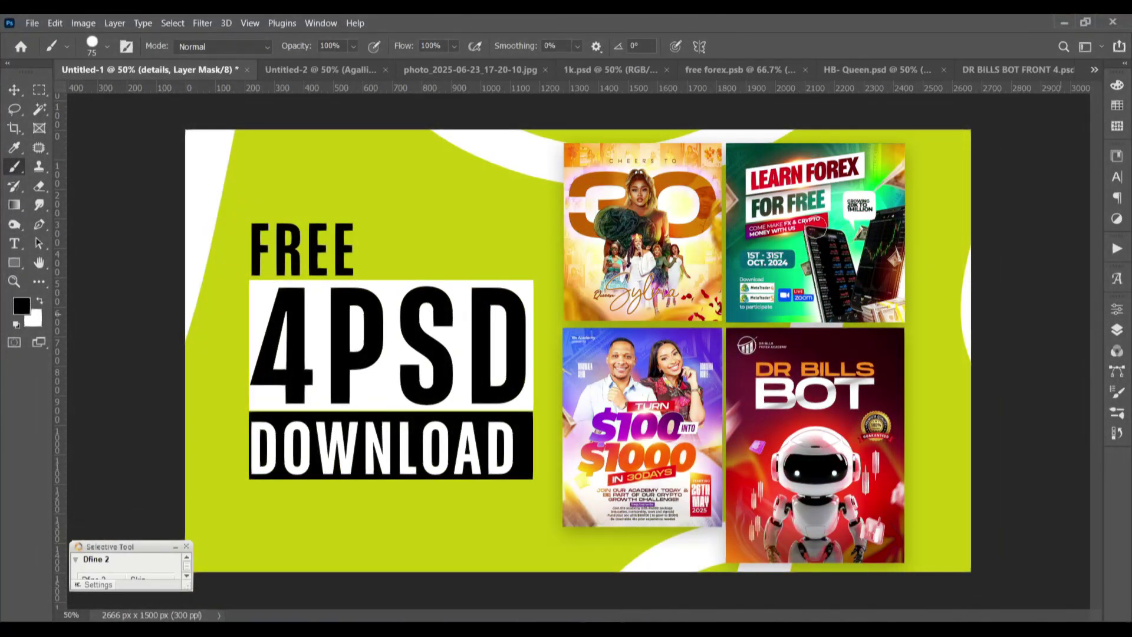
- Select the Move tool with the 1k.psd 'Turn $100 into $1000' crypto flyer in view
left_click(14, 90)
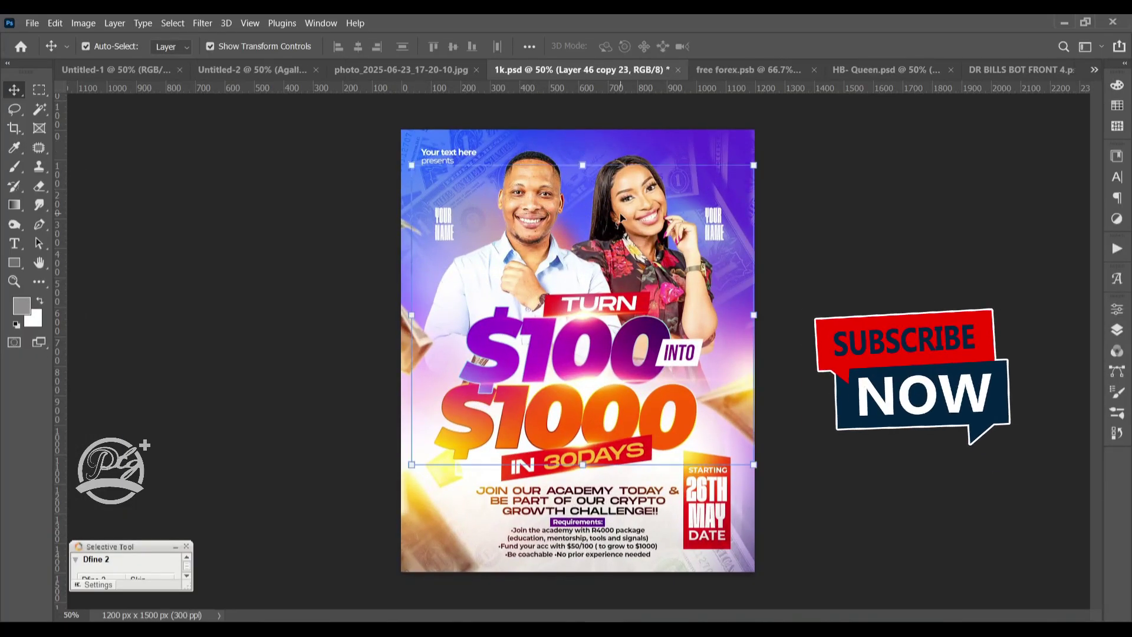
- Show the Layers list, then hide and restore the LUZ copy 5 and Layer 46 copy light layers
left_click(540, 404)
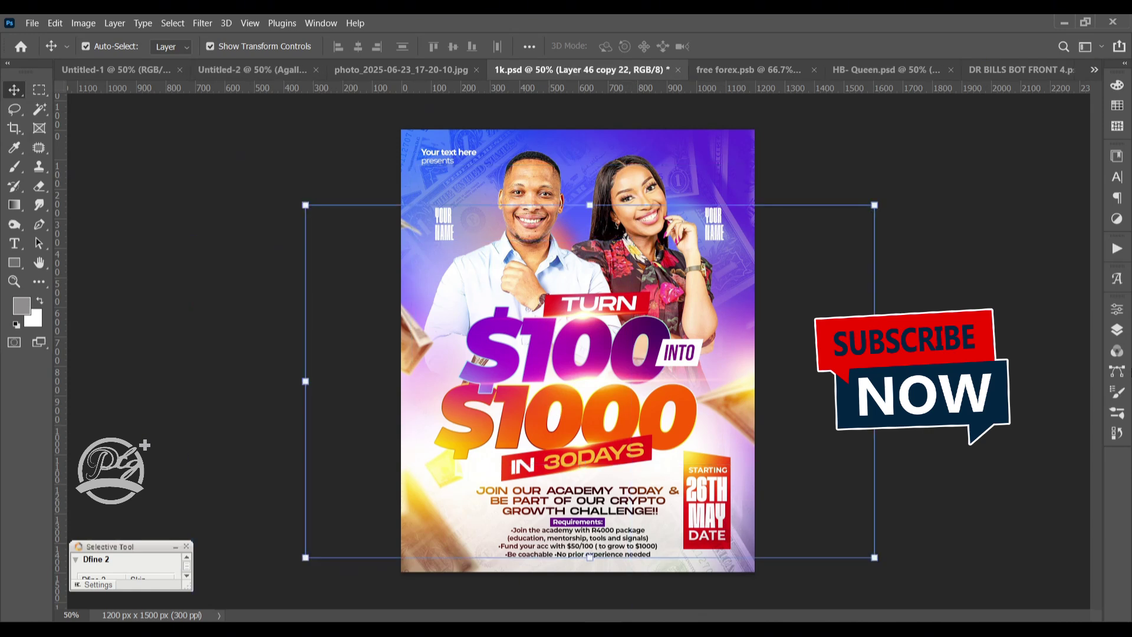
left_click(1117, 330)
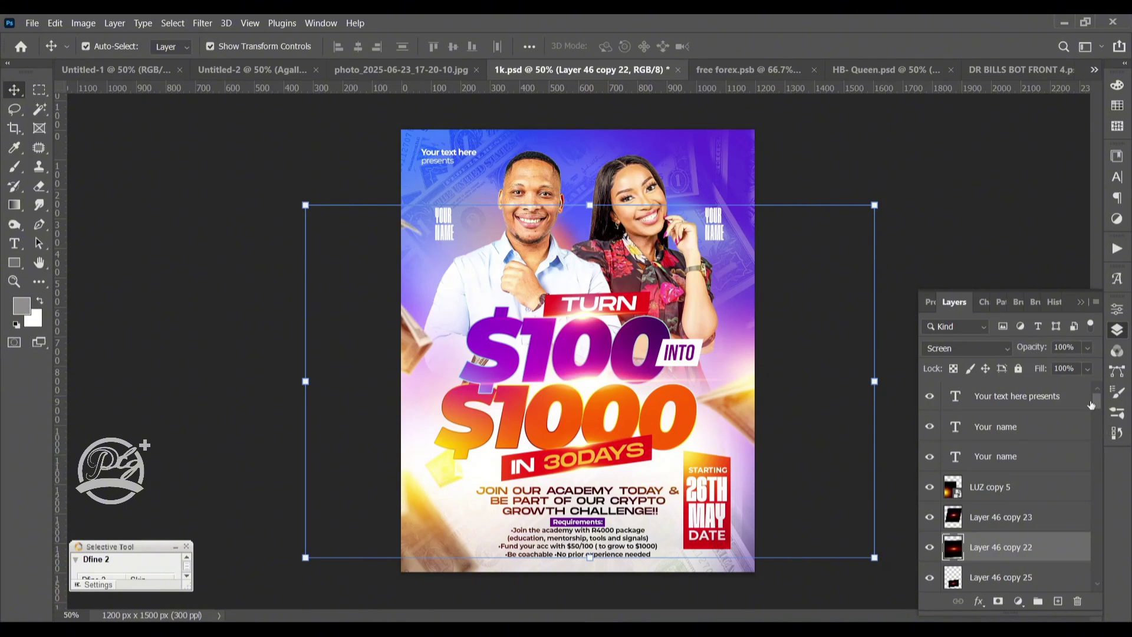
left_click_drag(926, 493, 928, 571)
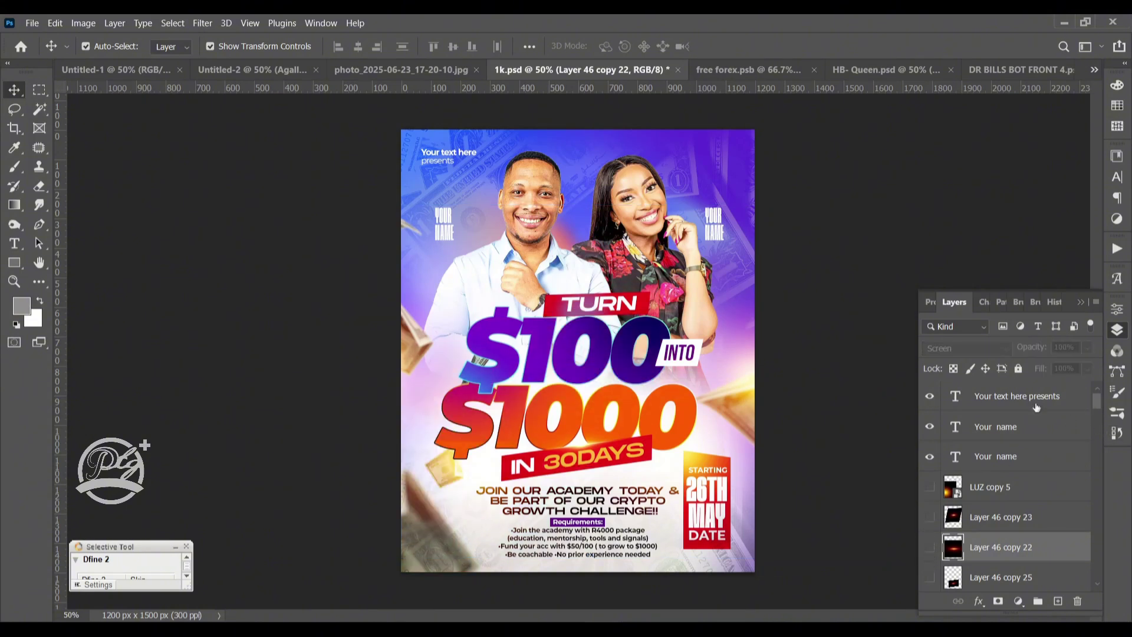
scroll(1099, 402, "down", 2)
left_click(929, 445)
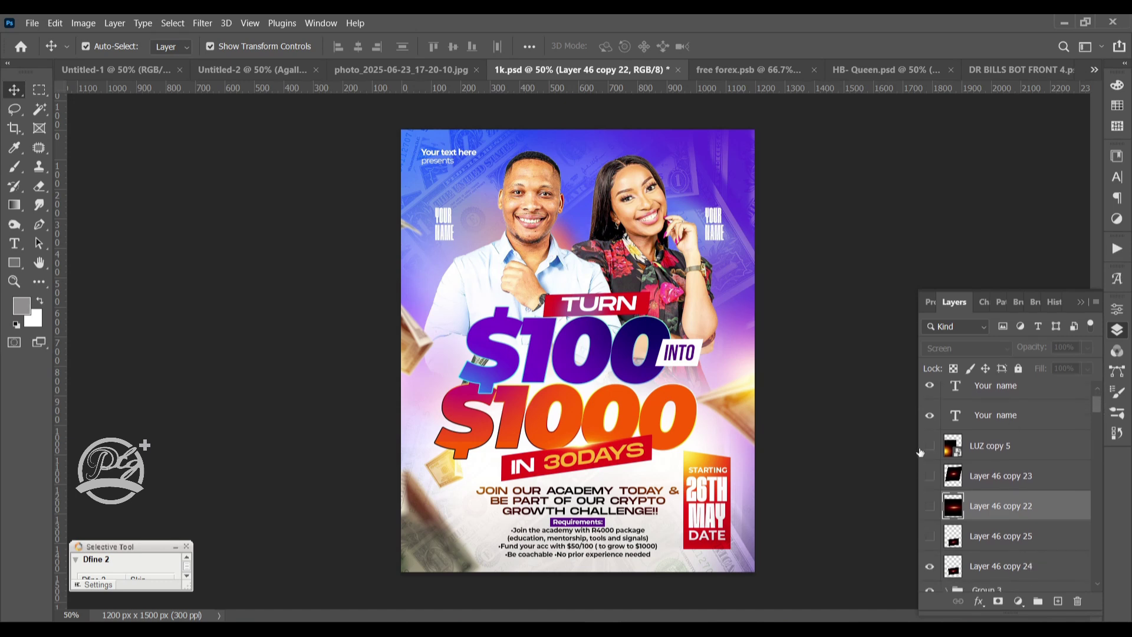
left_click(929, 476)
left_click_drag(929, 506, 930, 537)
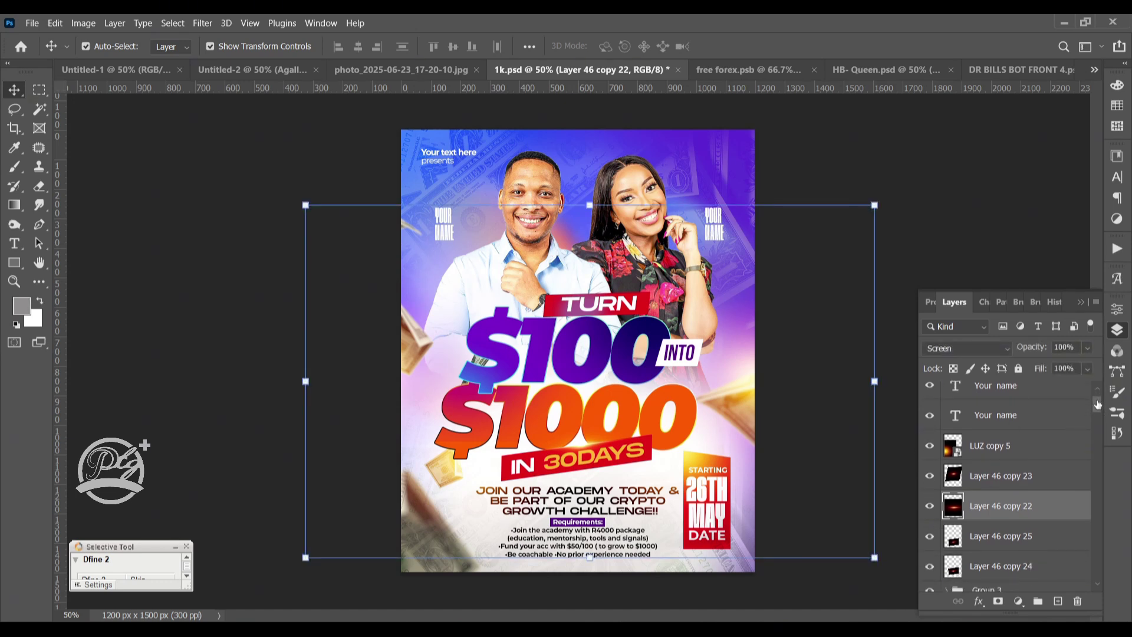
- Collapse and hide the luz glow group, then collapse Group 2
left_click_drag(1098, 405, 1098, 419)
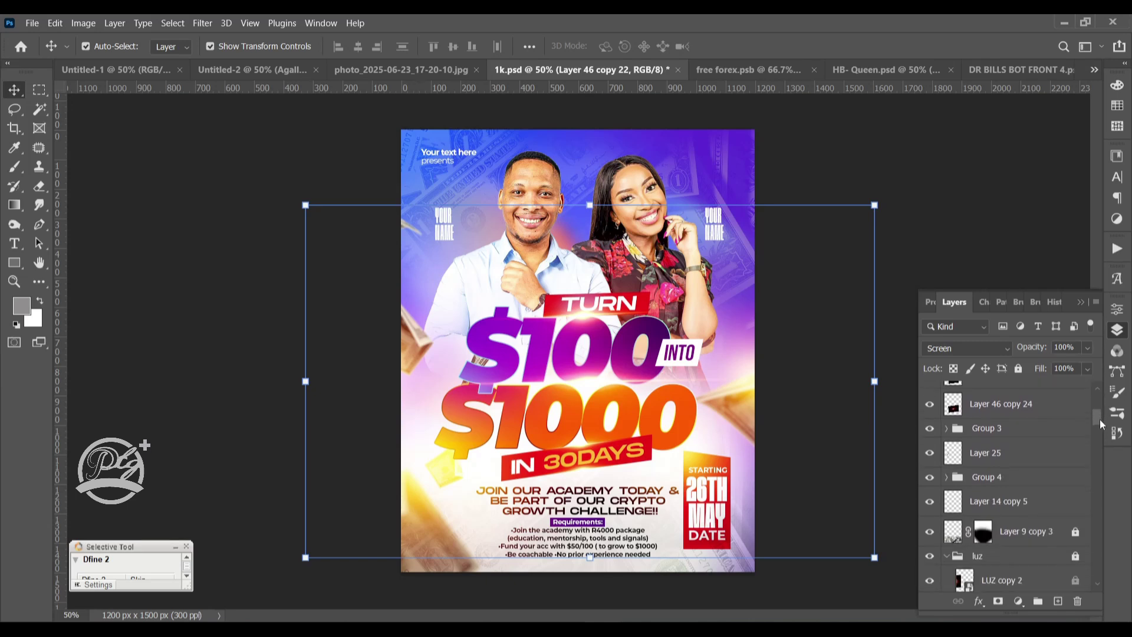
left_click(946, 556)
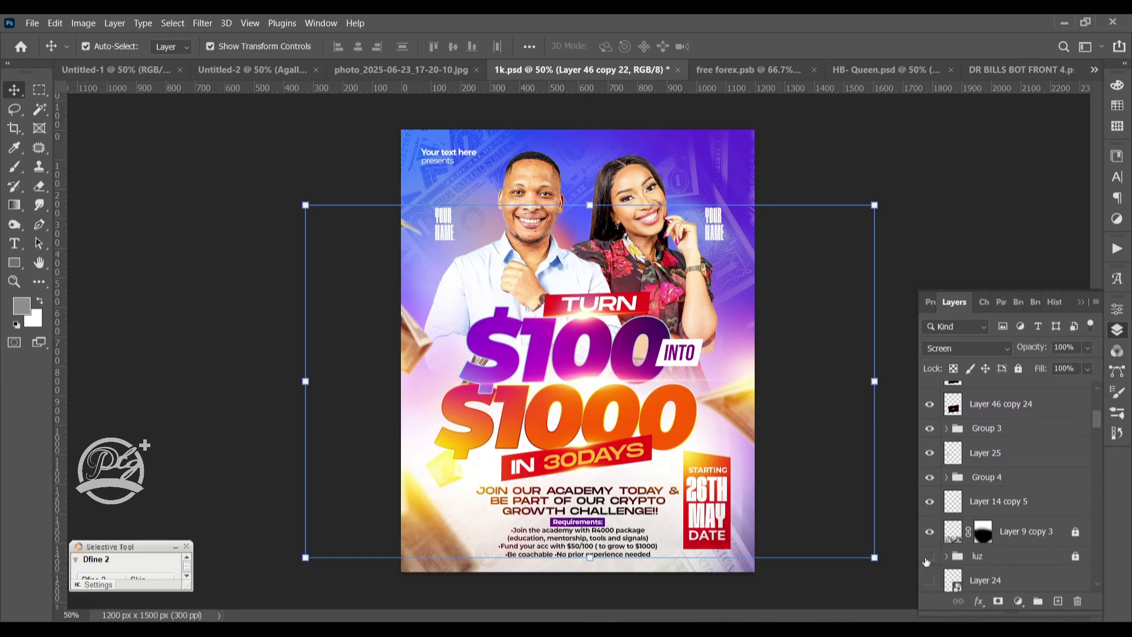
left_click(926, 562)
left_click_drag(1098, 420, 1103, 457)
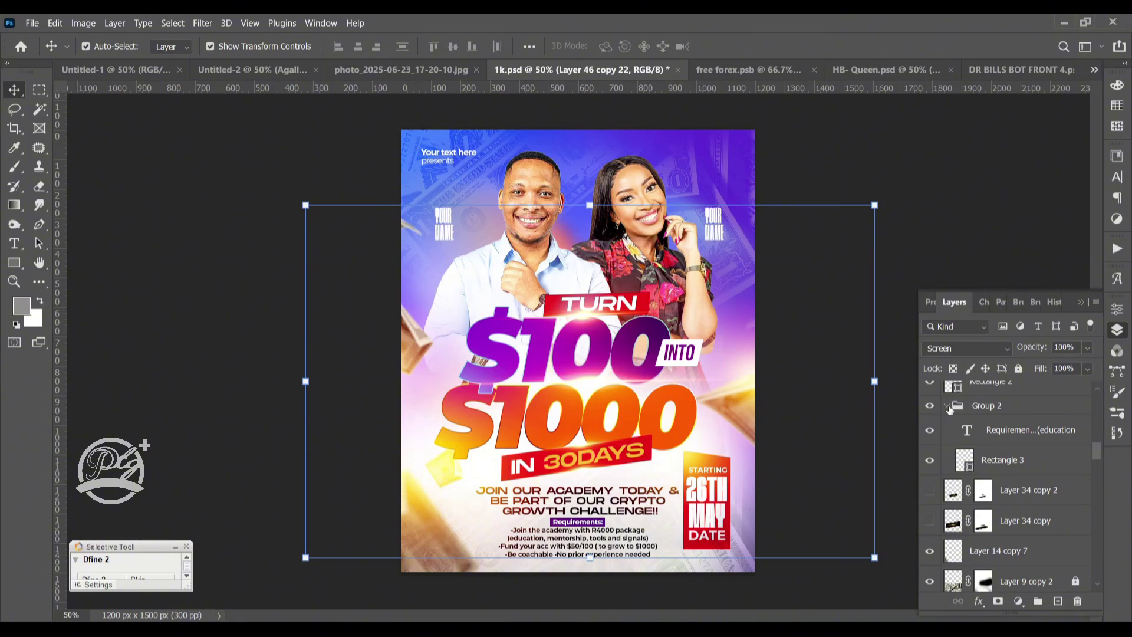
left_click(947, 406)
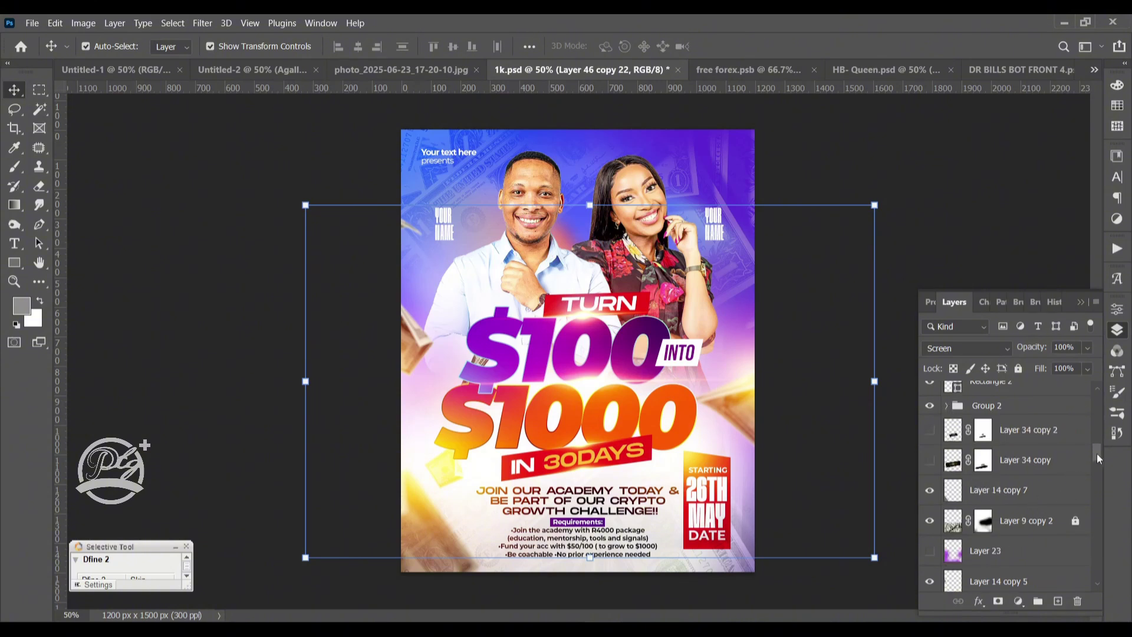
left_click_drag(1098, 454, 1098, 472)
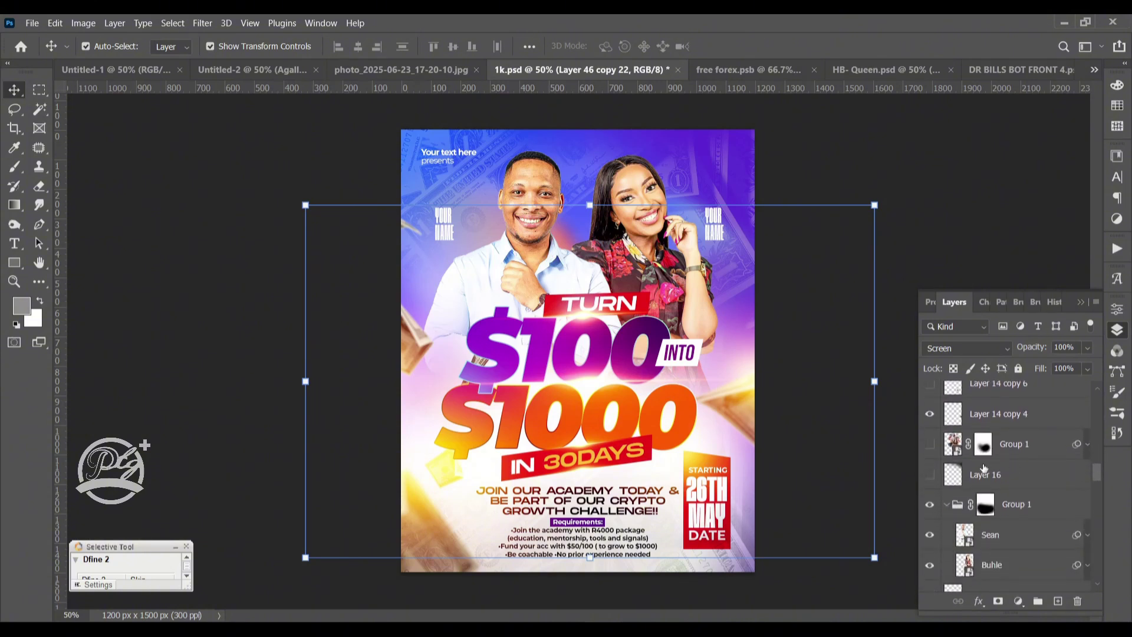
left_click(929, 510)
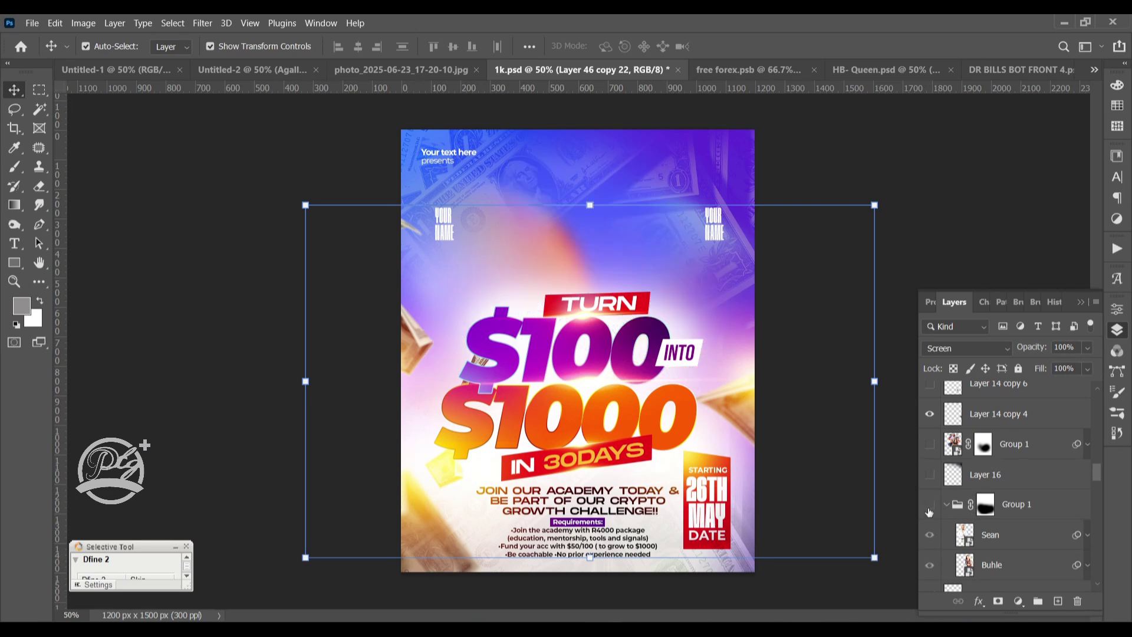
left_click(929, 508)
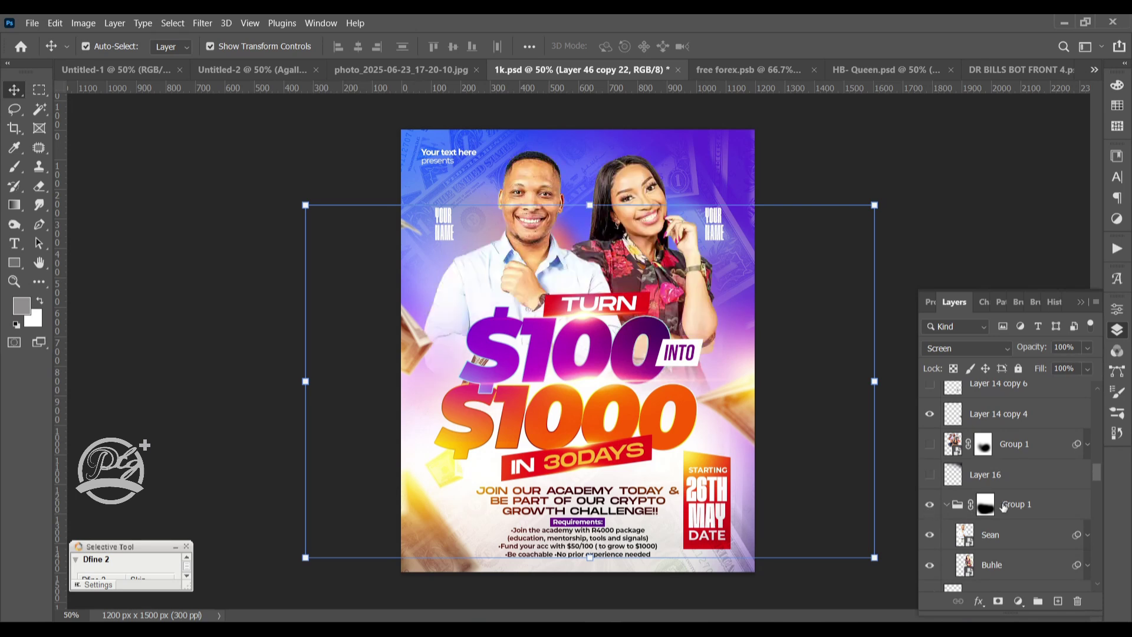
left_click(930, 531)
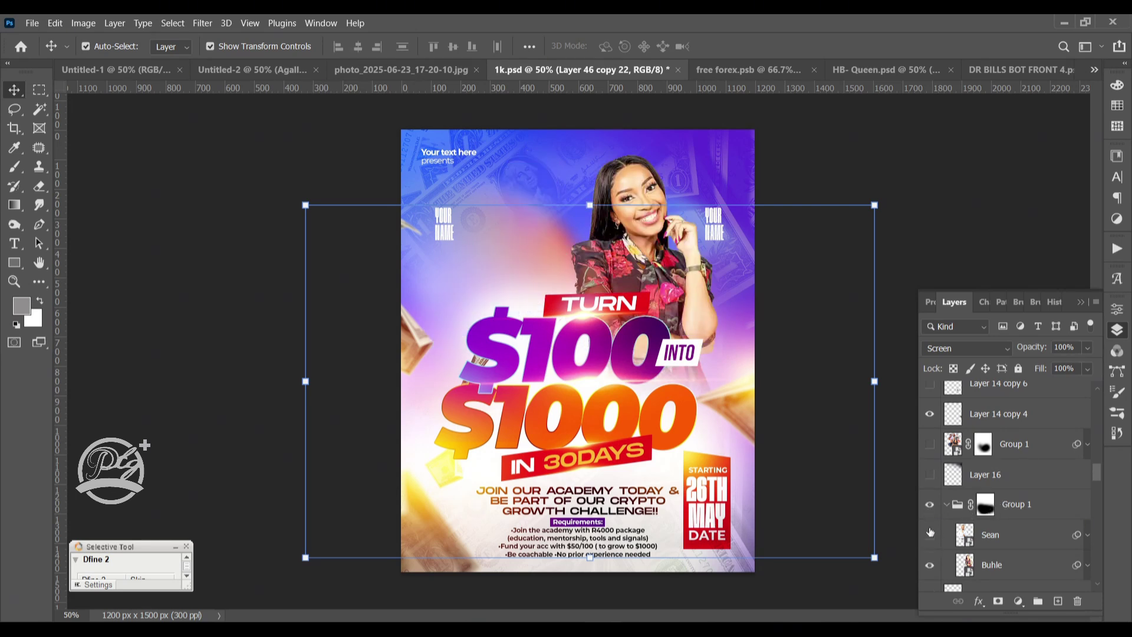
left_click(931, 566)
left_click(932, 567)
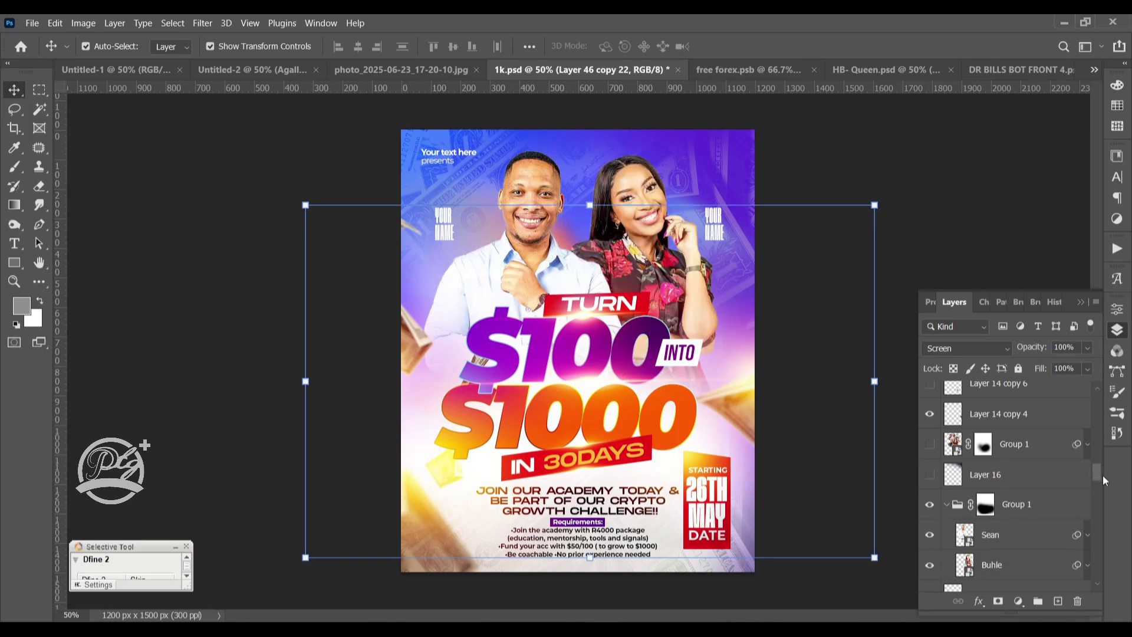
left_click_drag(1102, 475, 1098, 512)
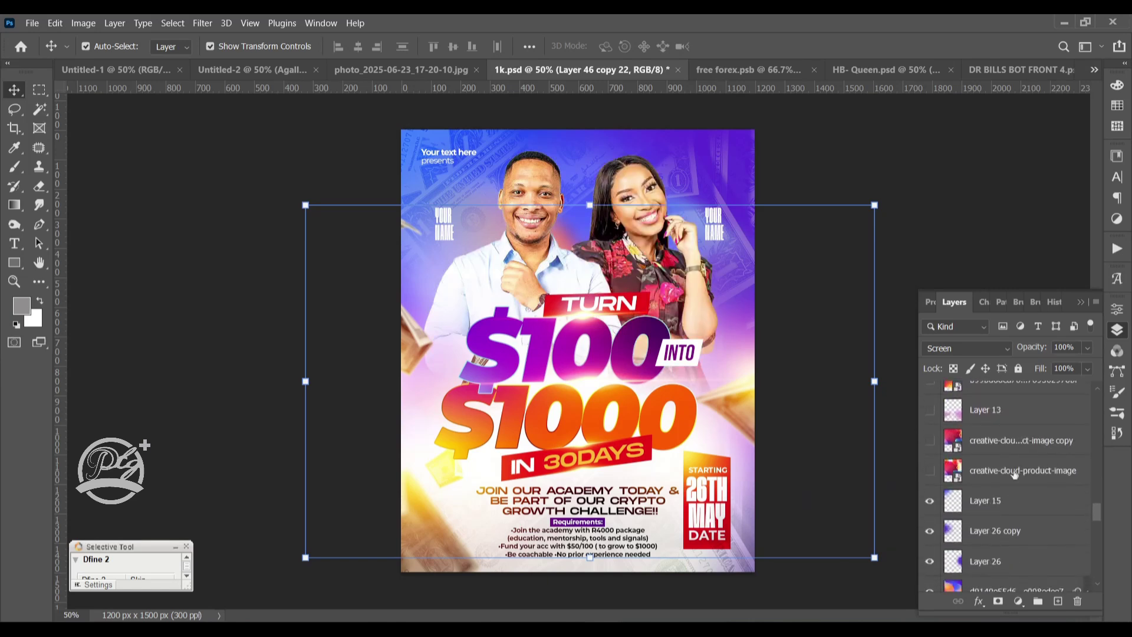
left_click(928, 501)
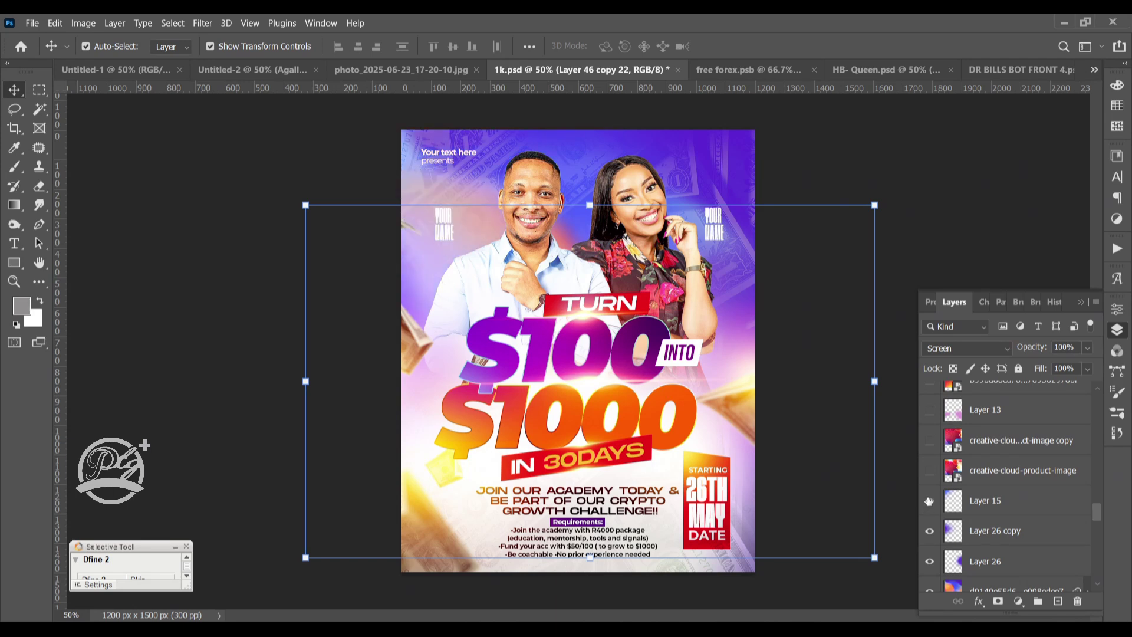
left_click(929, 560)
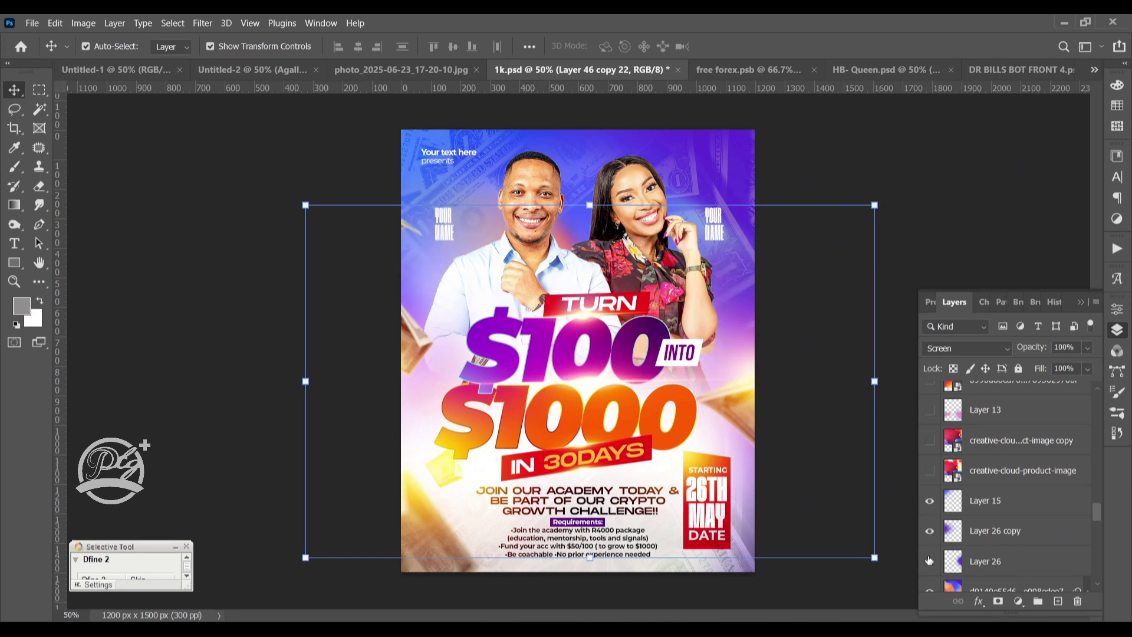
left_click(717, 213)
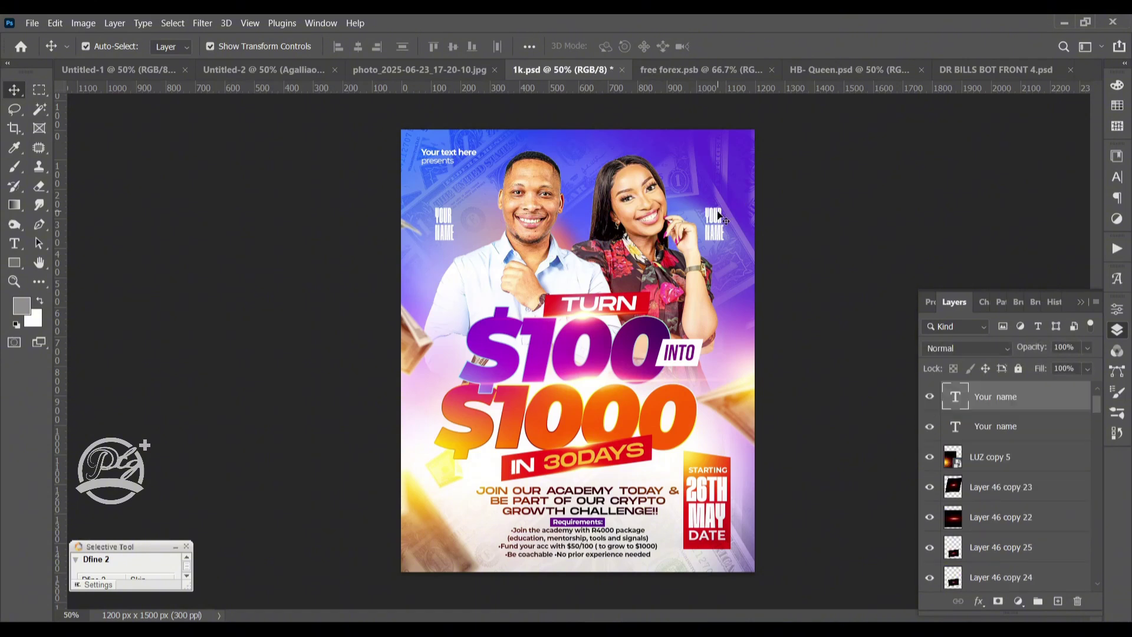
left_click(449, 155)
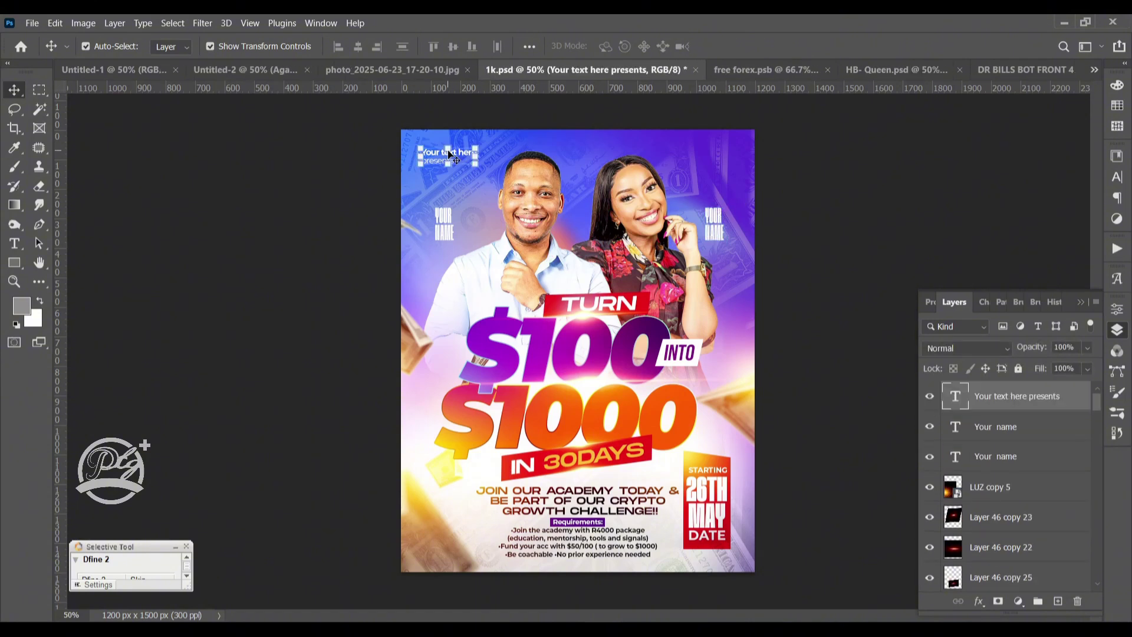
left_click(436, 230)
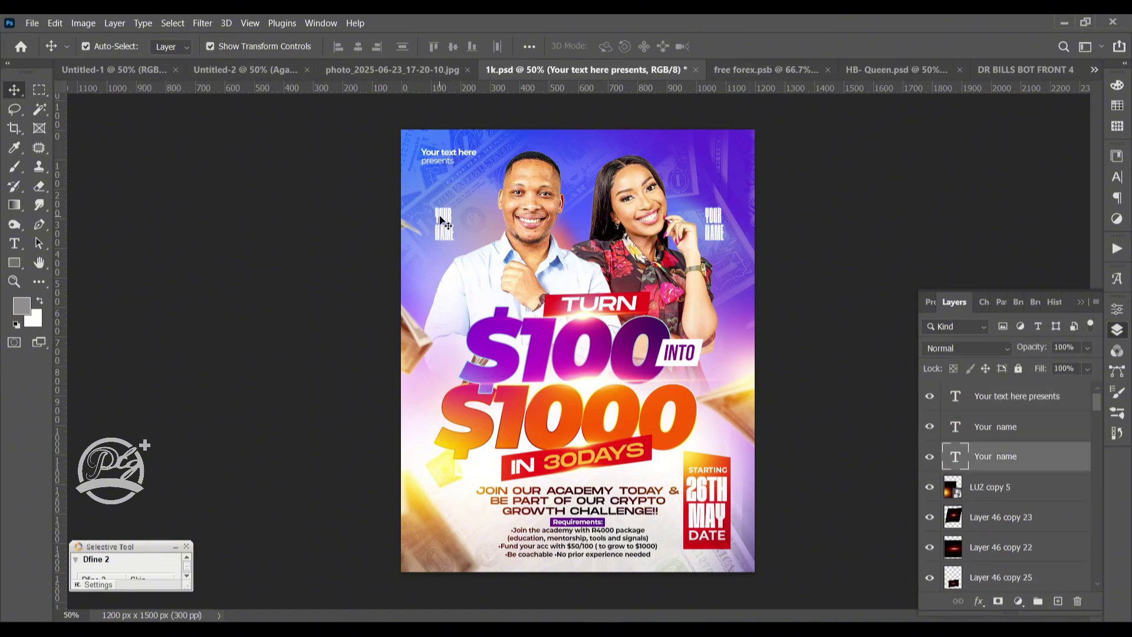
left_click(14, 244)
left_click_drag(517, 342, 659, 350)
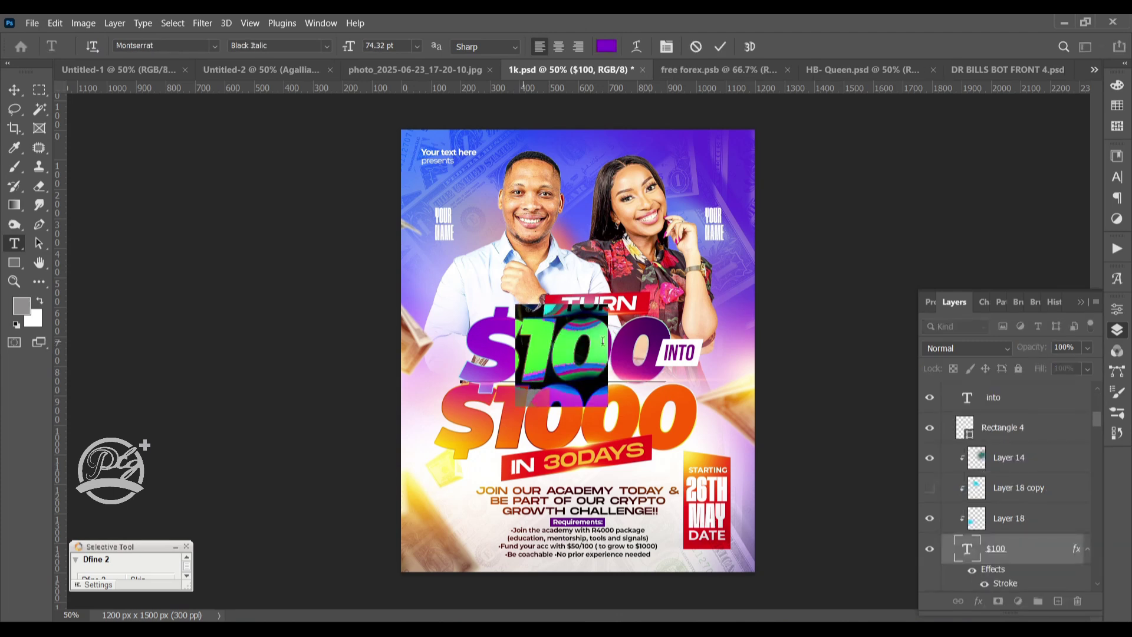
left_click(23, 94)
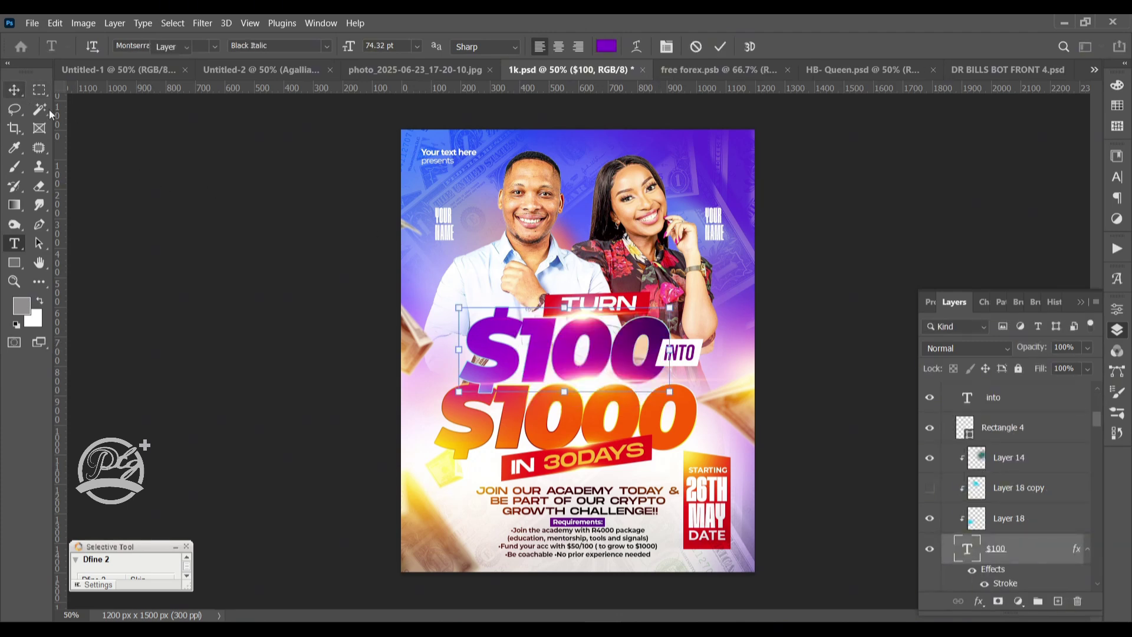
left_click(14, 244)
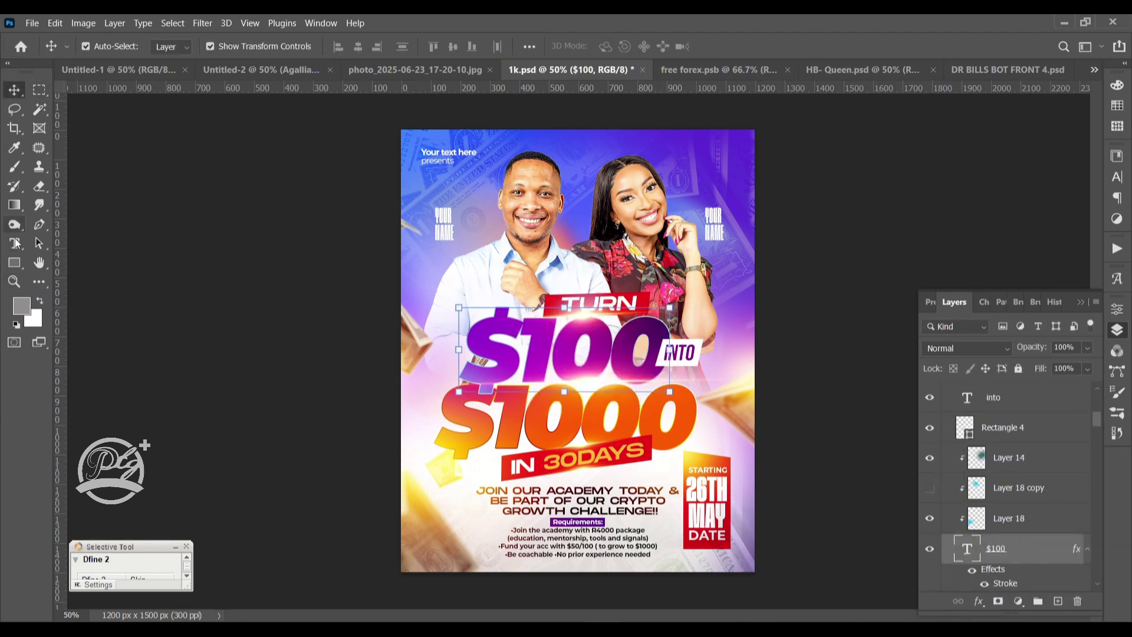
left_click(515, 409)
key("shift+End")
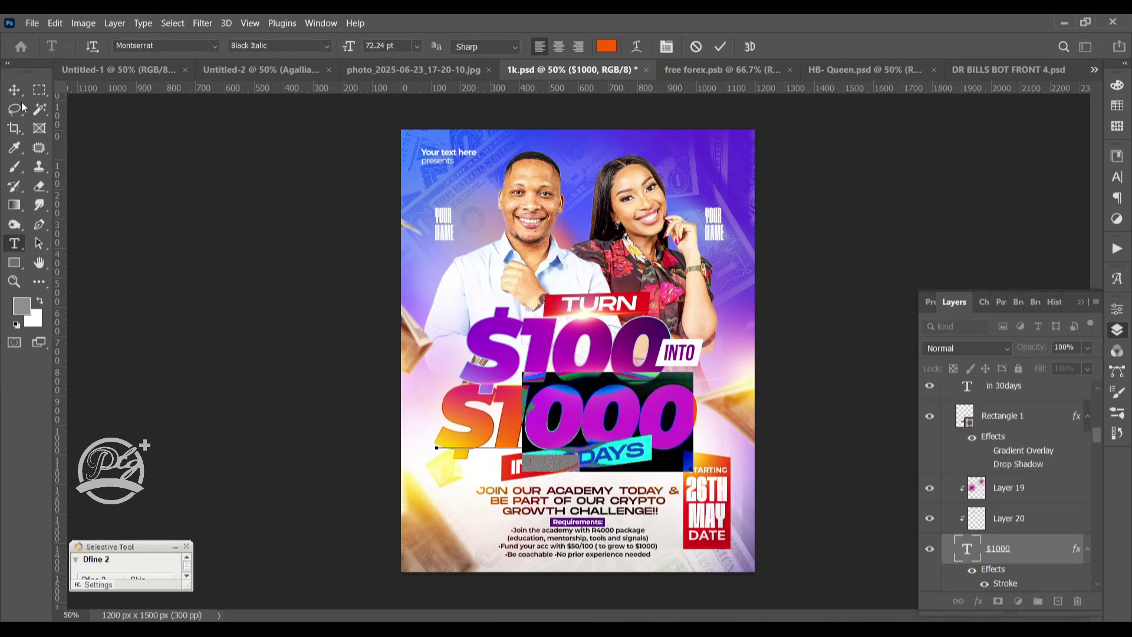
left_click(18, 92)
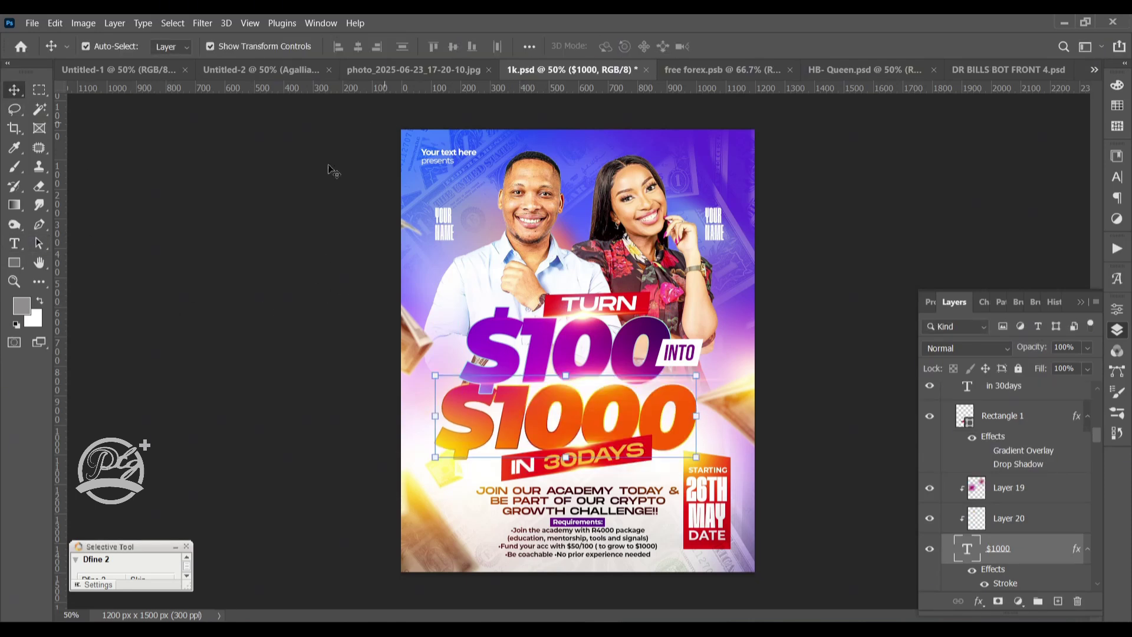
left_click(274, 207)
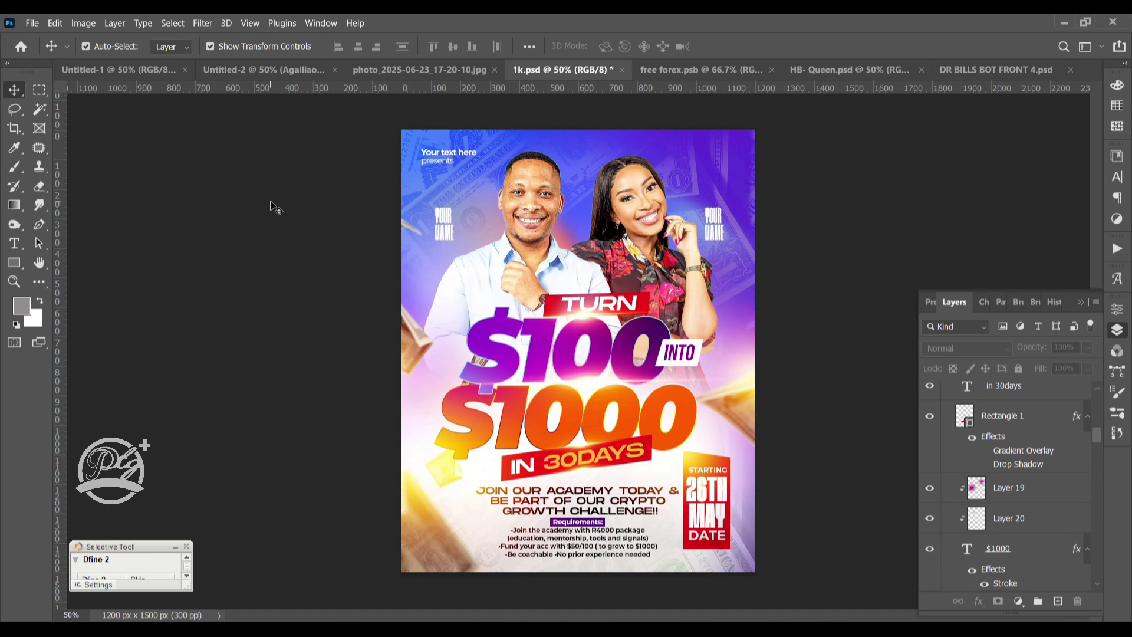
left_click(15, 243)
left_click(547, 500)
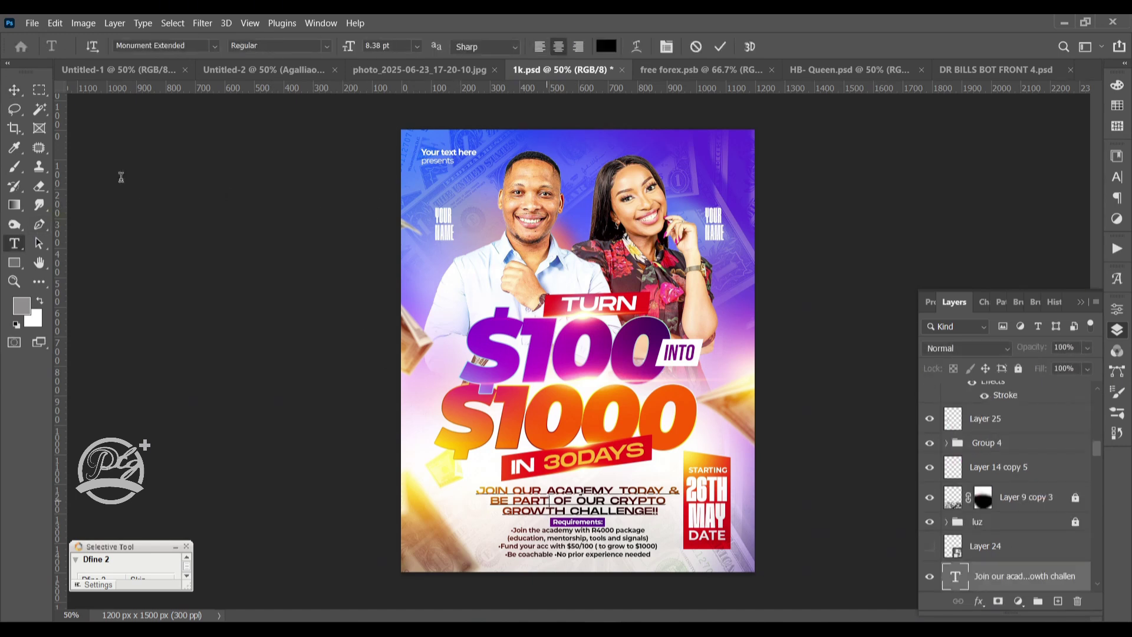
left_click(14, 90)
- On the forex flyer, duplicate the Layer 46 copy 25 light; trial-move and undo the Growing 20K and date texts
left_click(836, 67)
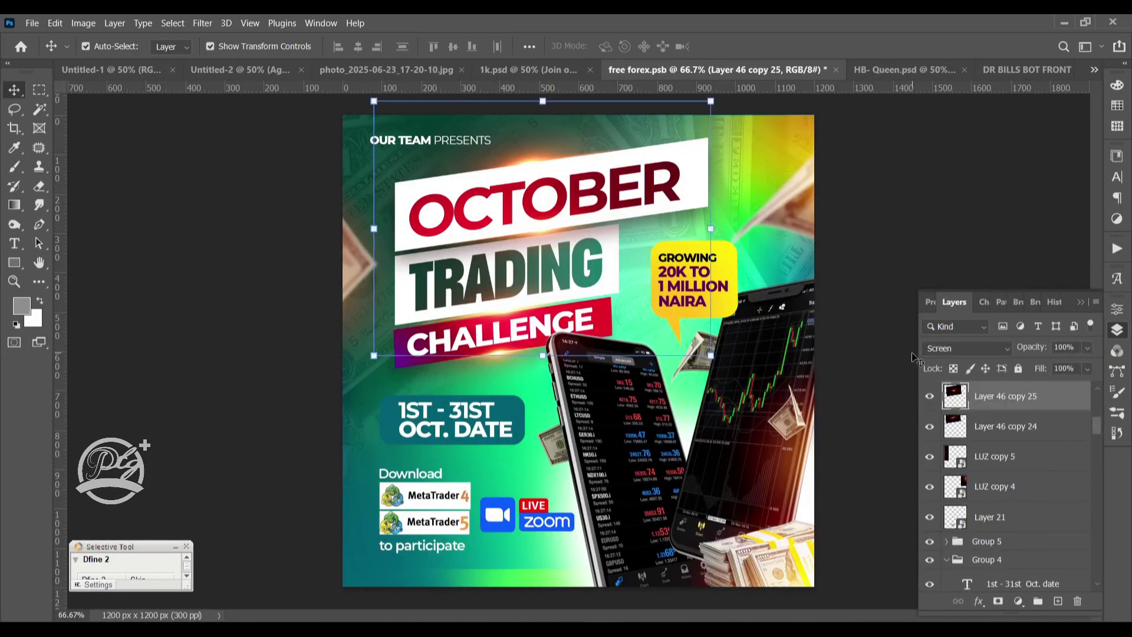
key("ctrl+j")
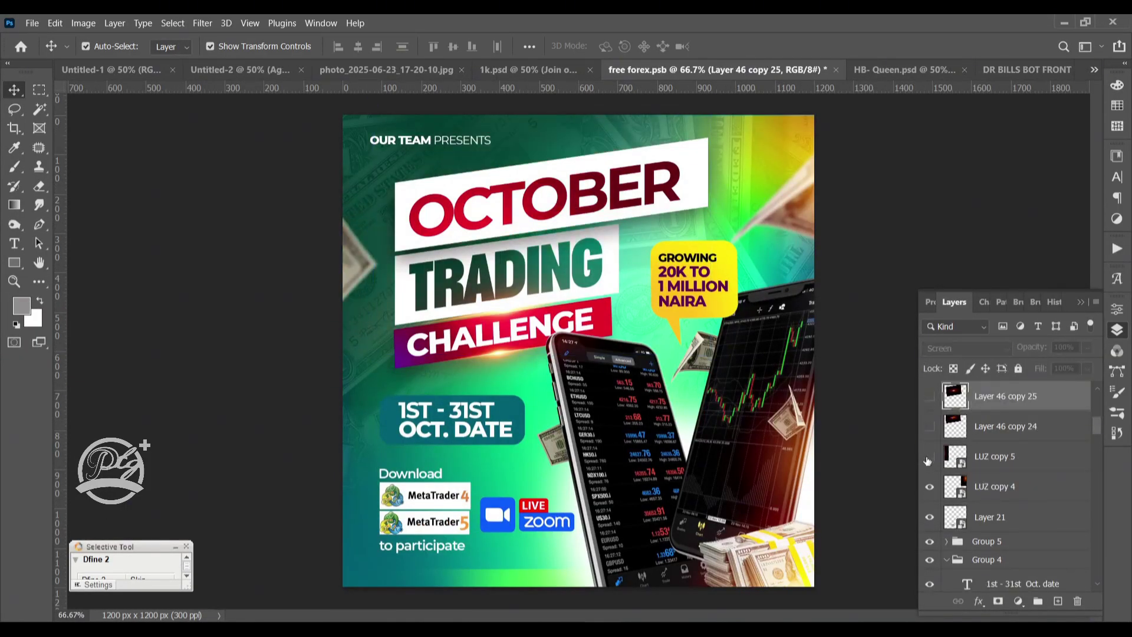
left_click(699, 288)
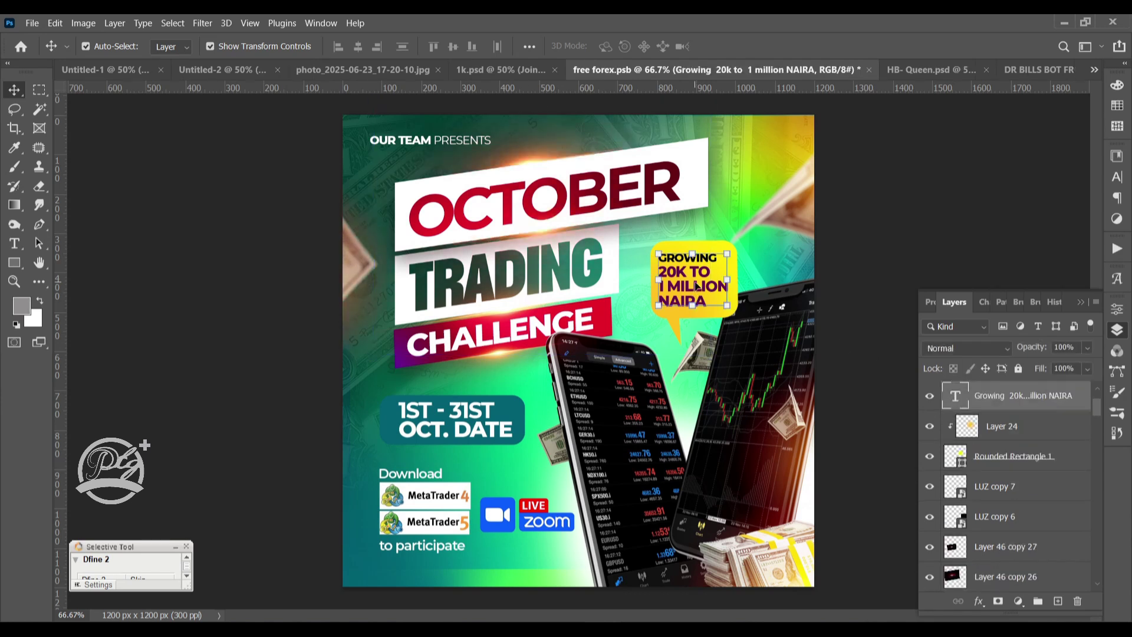
left_click_drag(706, 286, 731, 290)
key("ctrl+z")
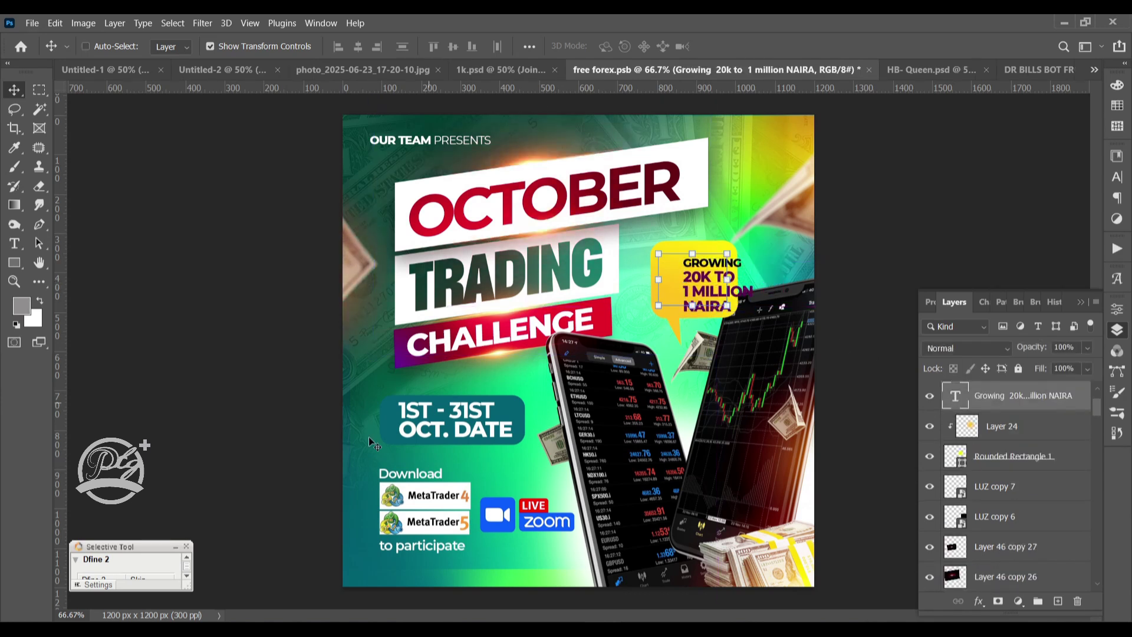
left_click(500, 423)
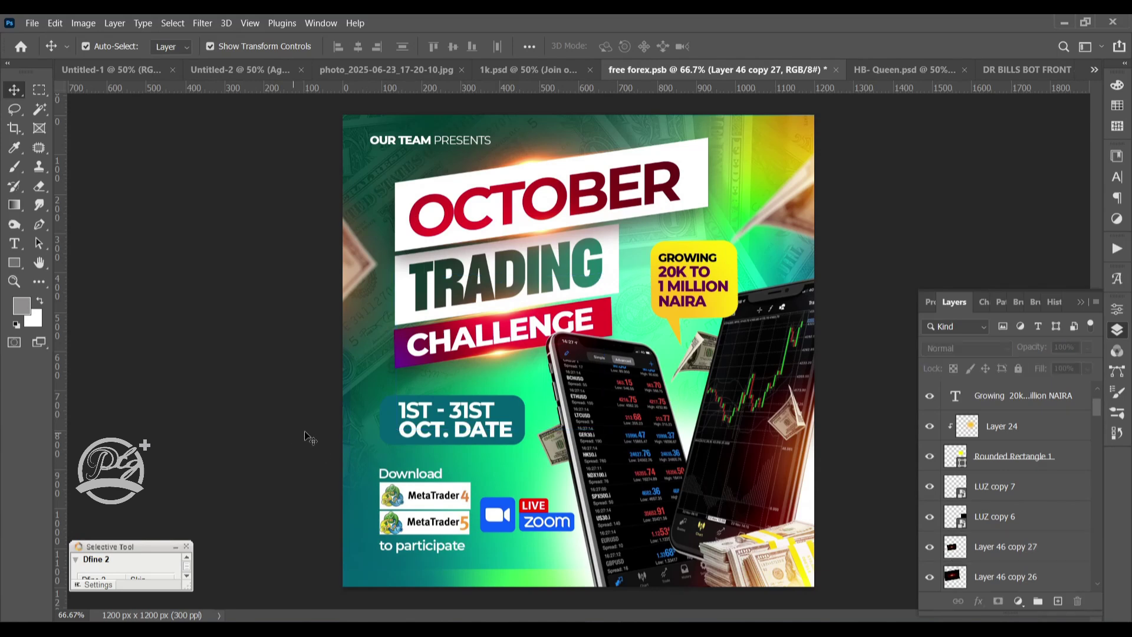
left_click_drag(417, 435, 367, 447)
key("ctrl+z")
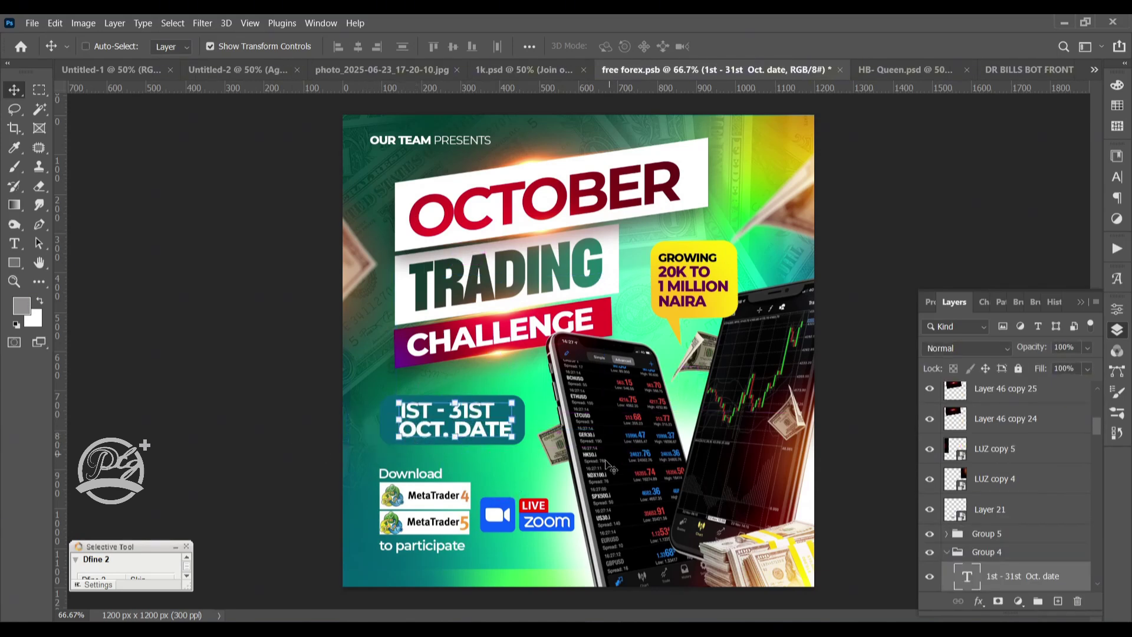
- Check the phone mockup bounds and shift the phone glow right and down, then inspect the text layers
left_click(607, 481)
left_click(615, 477)
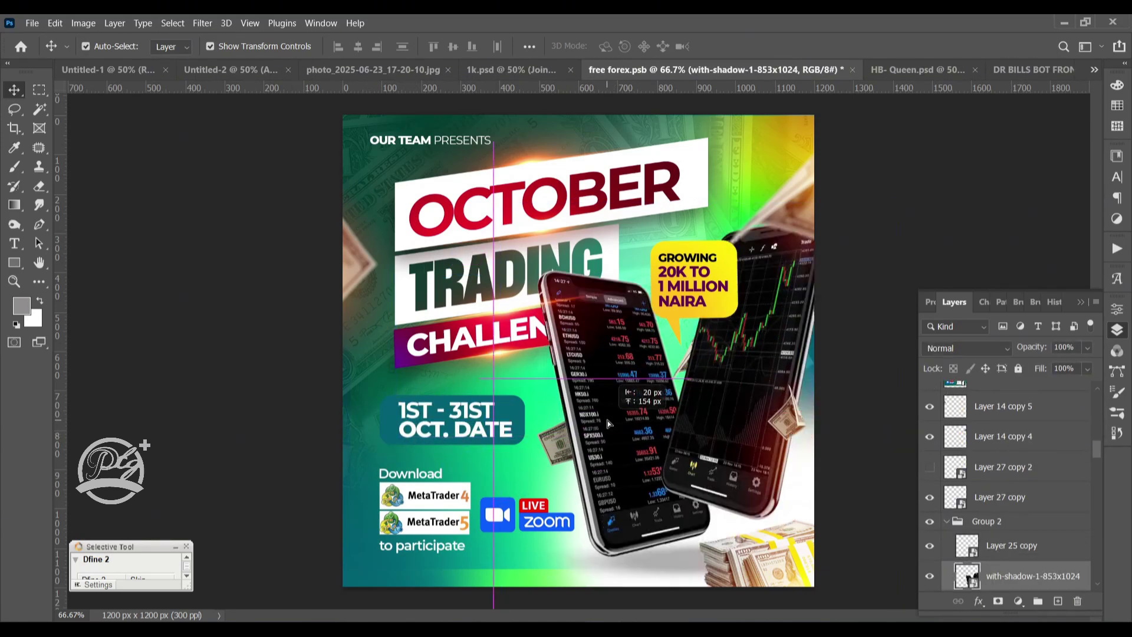
left_click(702, 546, "ctrl")
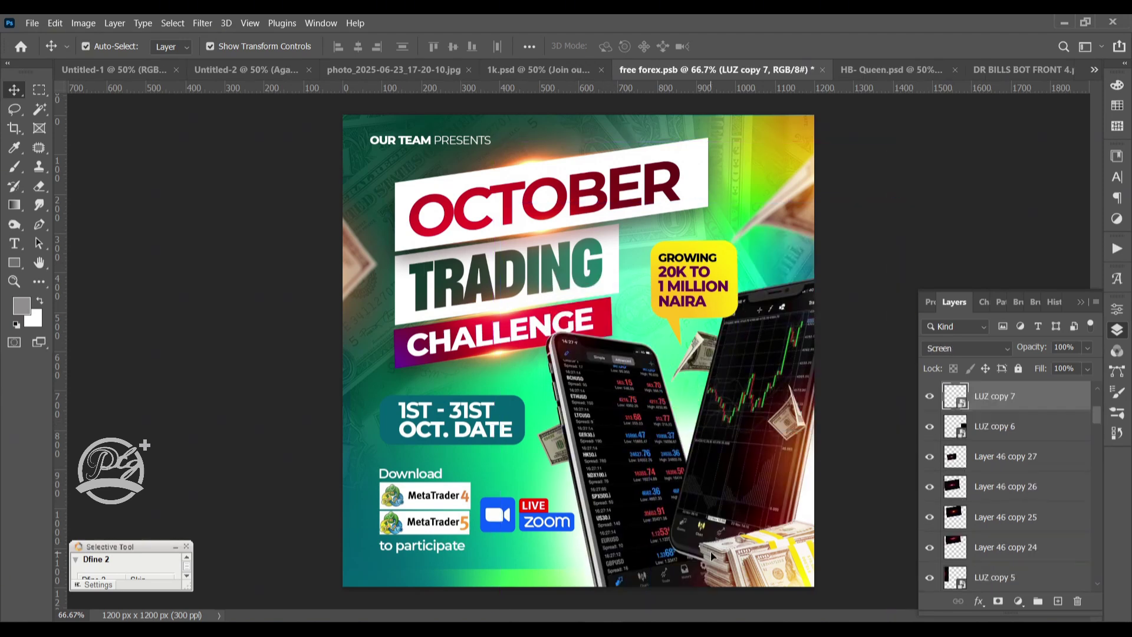
left_click_drag(683, 508, 715, 557)
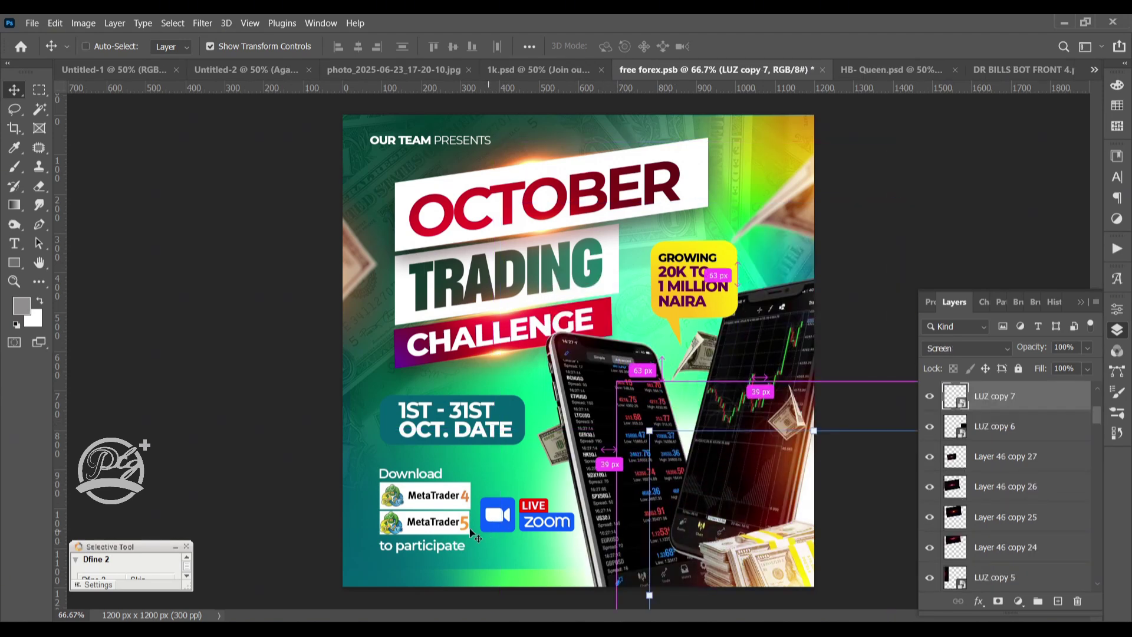
left_click(528, 527, "ctrl")
left_click(411, 548, "ctrl")
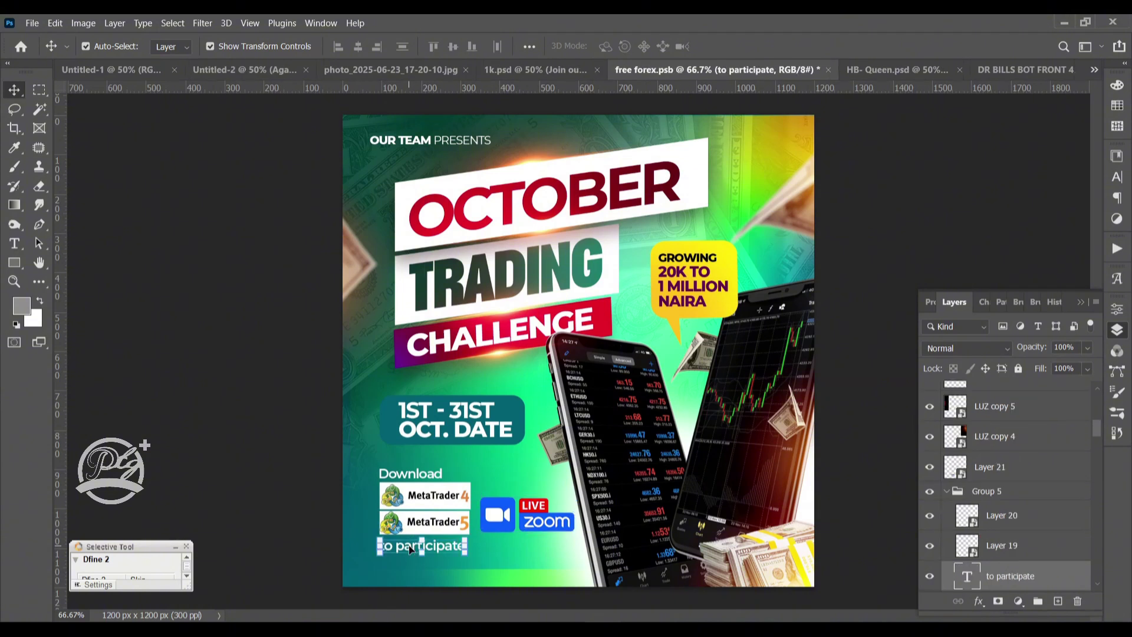
left_click(426, 476)
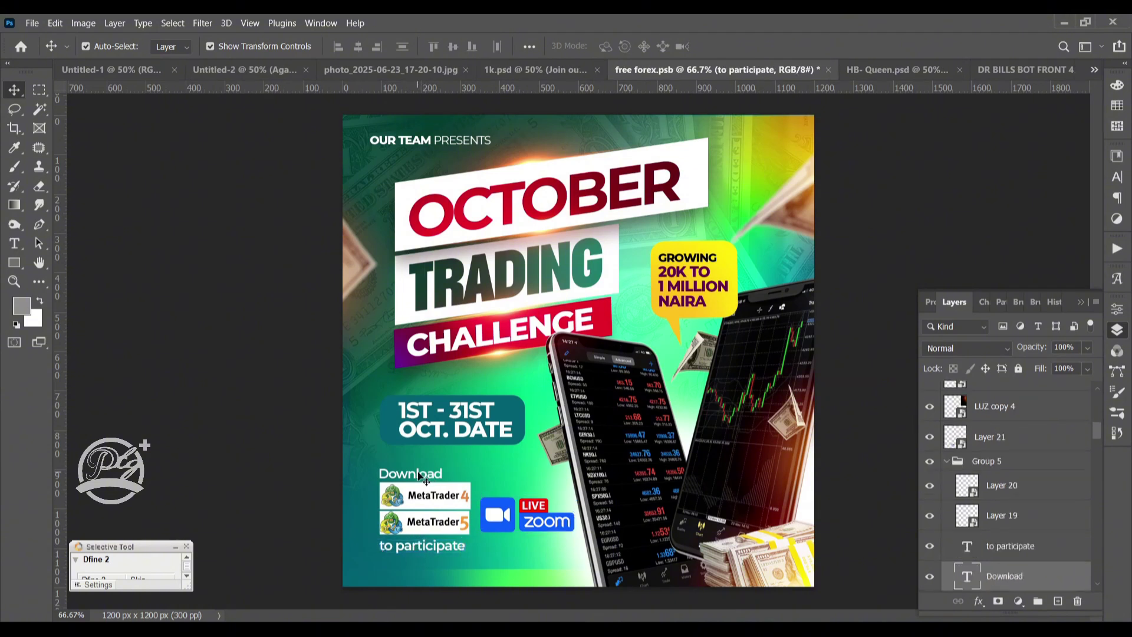
left_click(397, 141)
- Move a floating money image slightly down, check the background's edge measurements, and deselect
left_click(770, 244)
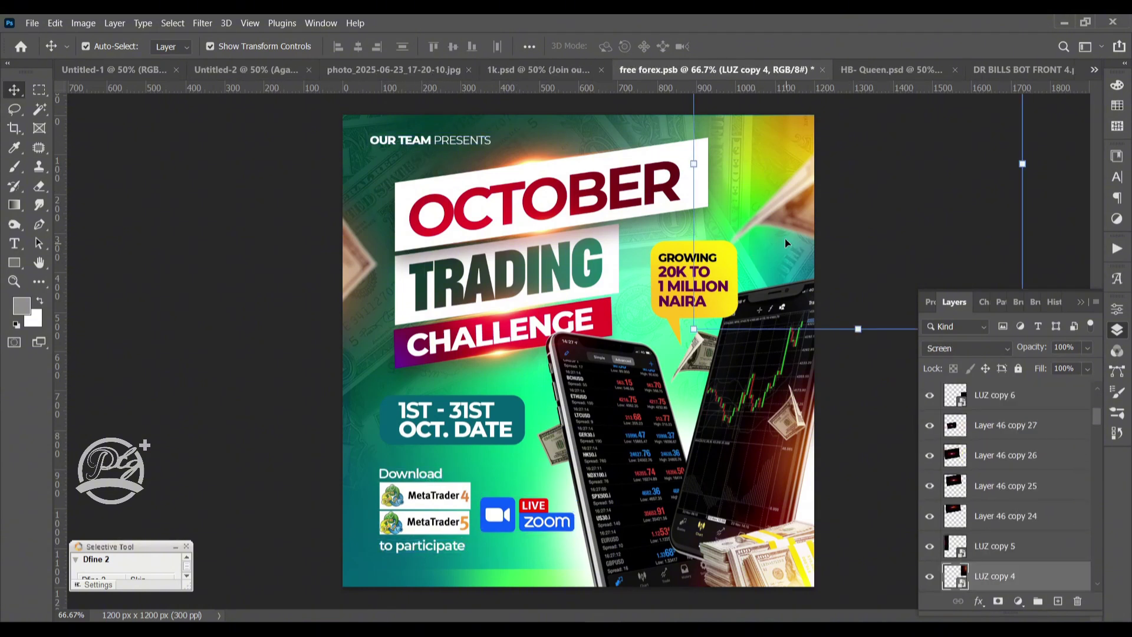
left_click(531, 133)
left_click(347, 393)
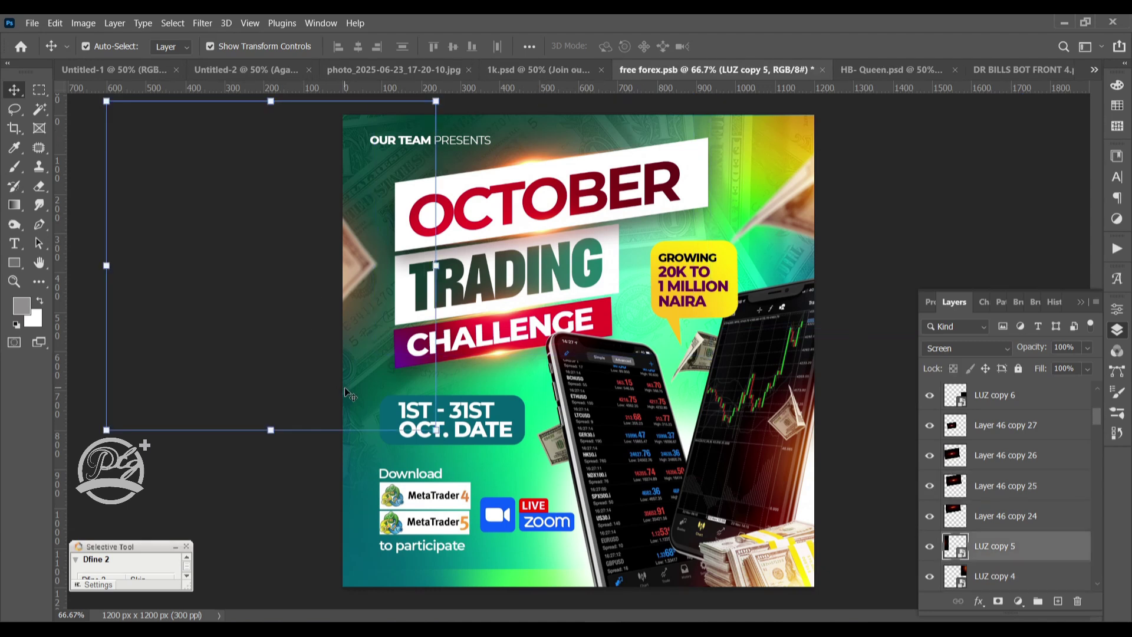
left_click(354, 387)
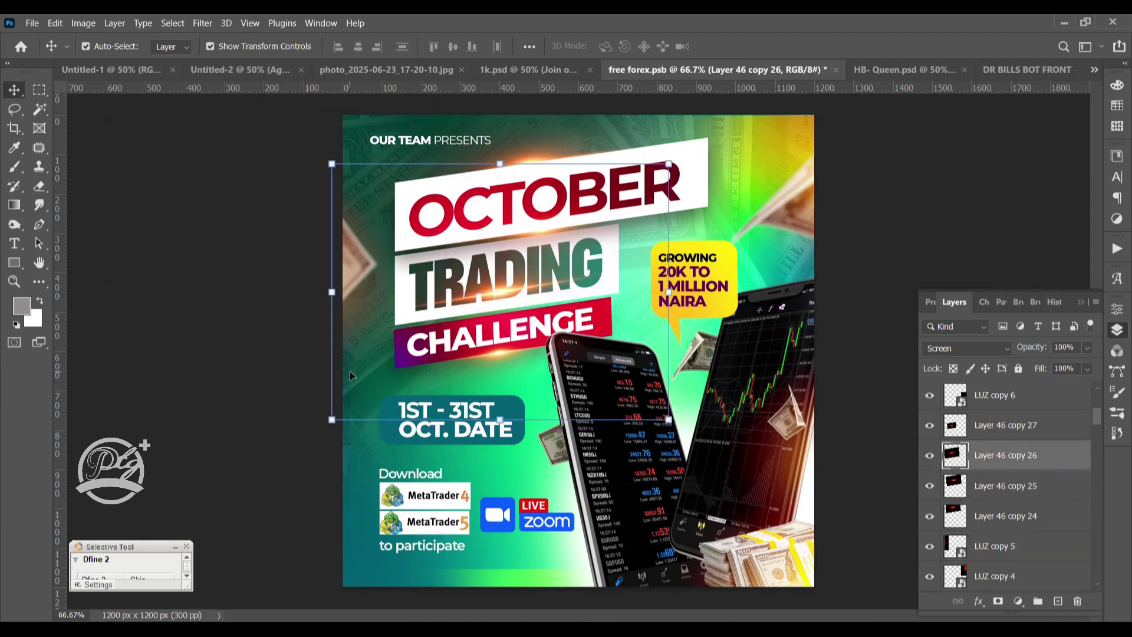
key("ctrl")
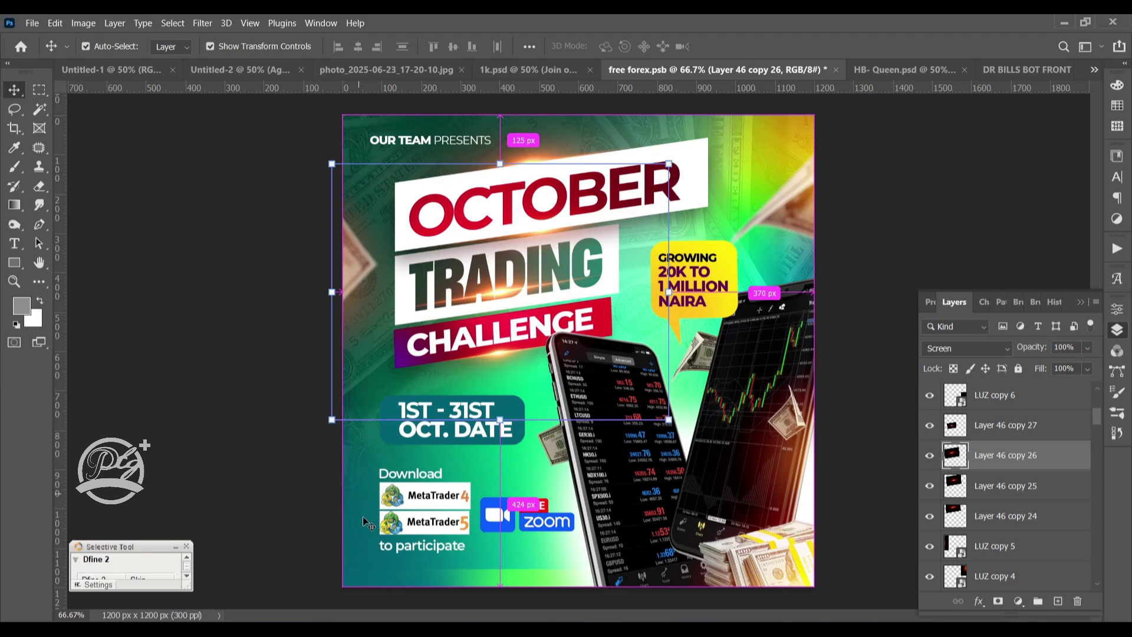
left_click_drag(363, 516, 367, 585)
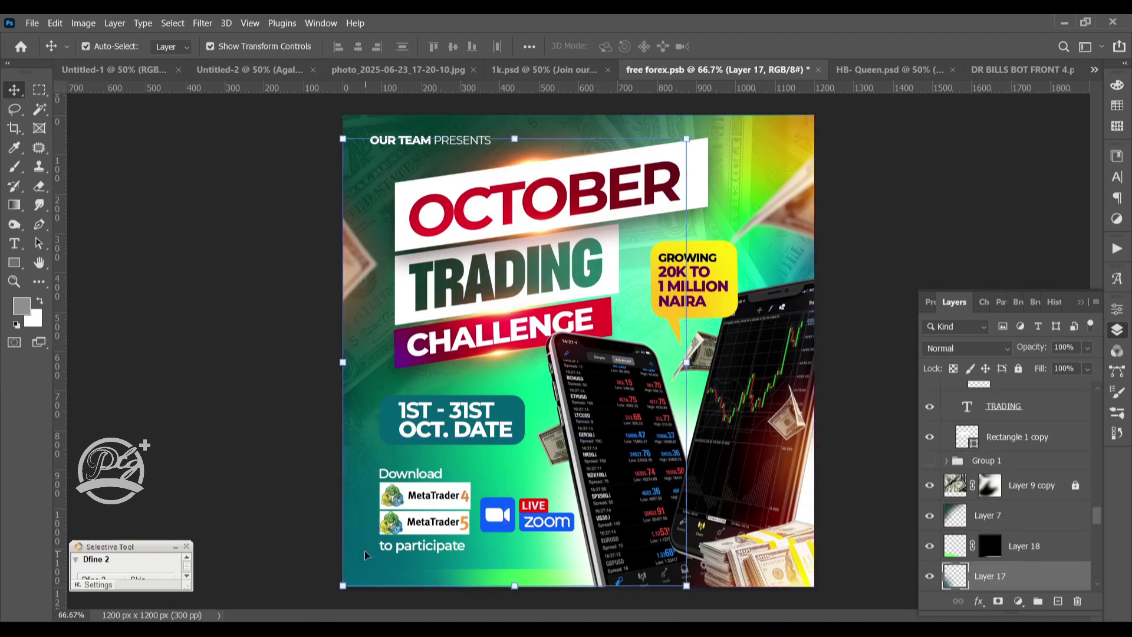
left_click(366, 587)
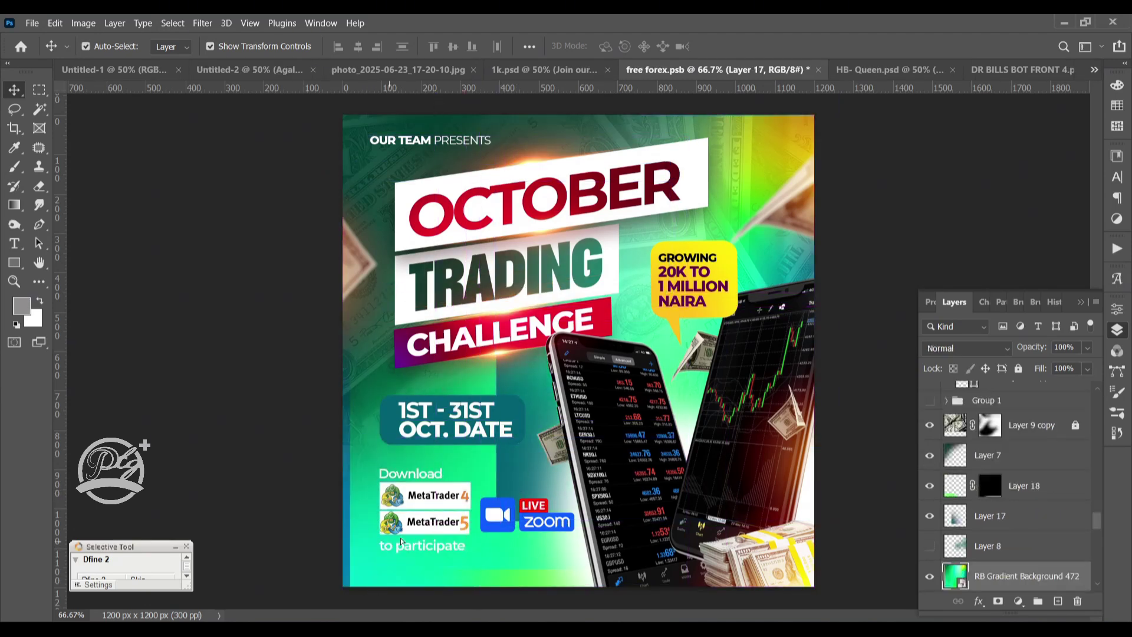
key("ctrl")
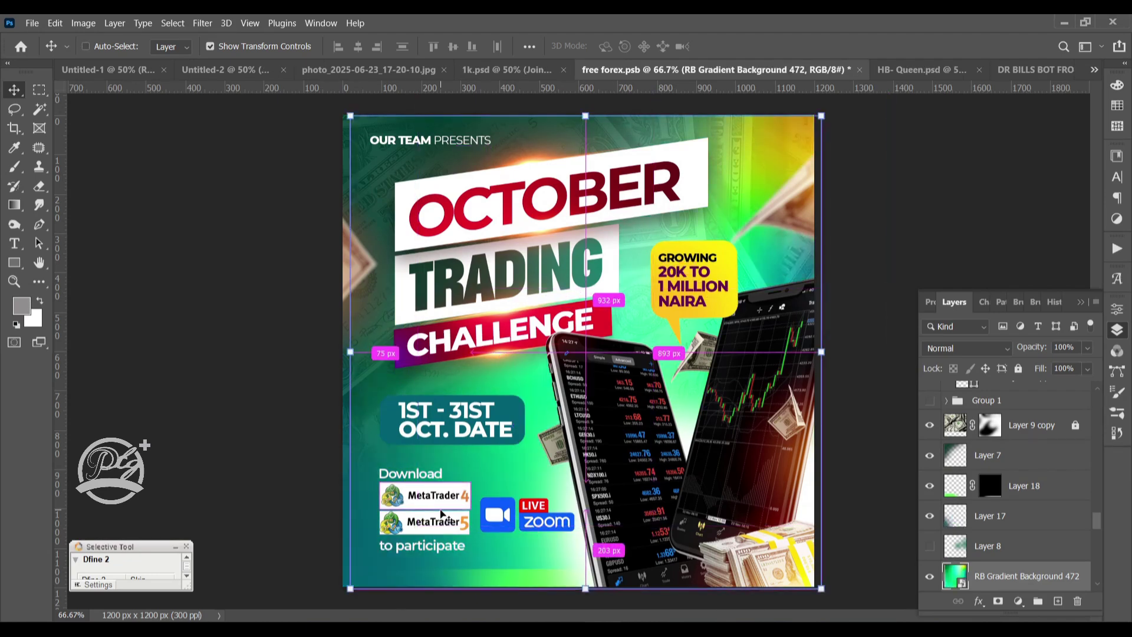
left_click(224, 331)
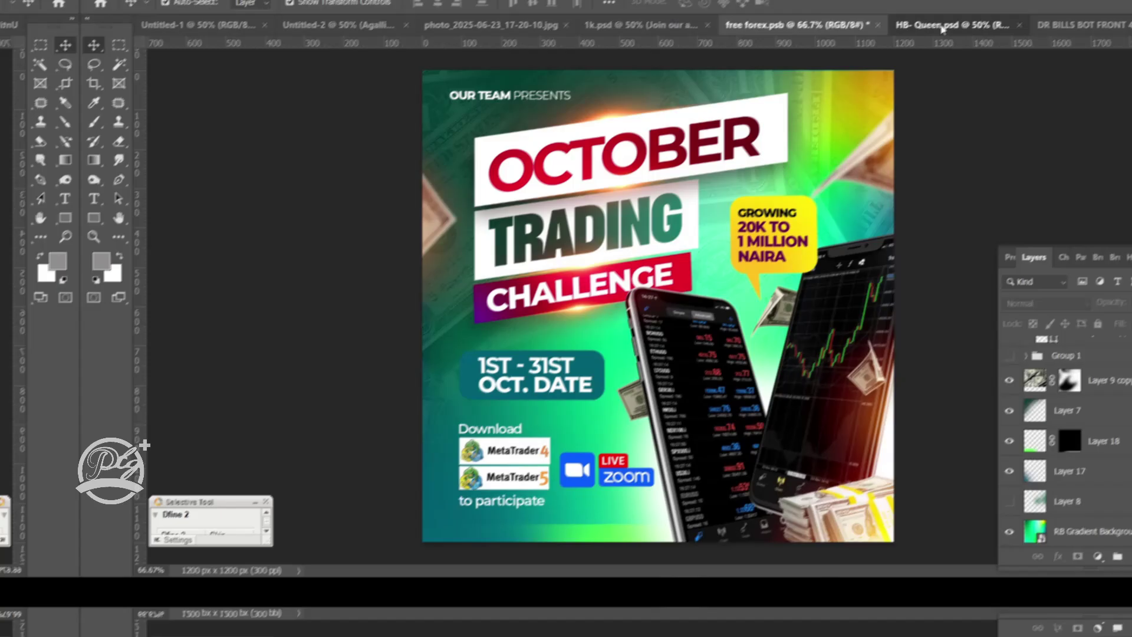
- On the HB-Queen.psd 30th birthday flyer, hide the Layer 19 finished preview
left_click(941, 28)
left_click(605, 243)
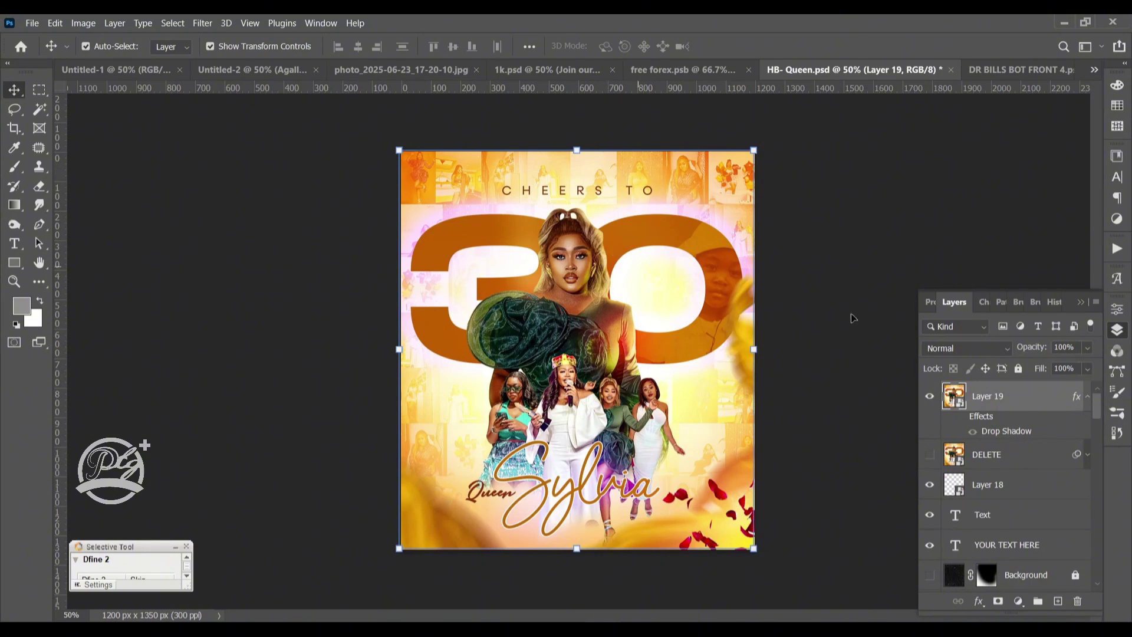
left_click(930, 398)
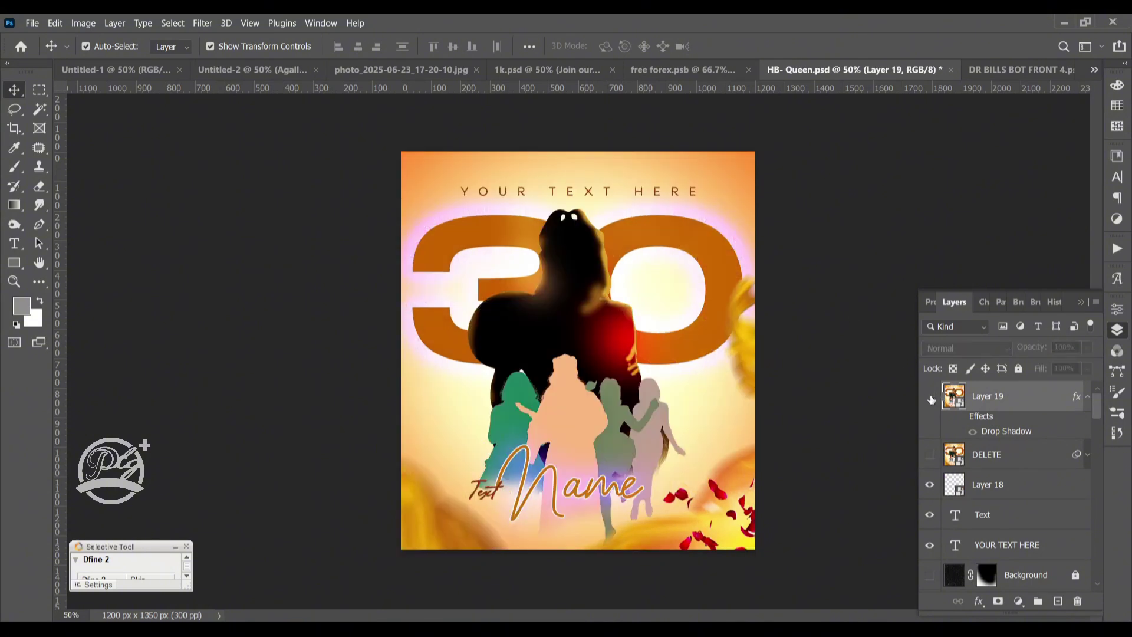
- Inspect the 30, YOUR TEXT HERE, lens flare and Name script placeholders, then go to the Forex Bot flyer
left_click(675, 249)
left_click(635, 194)
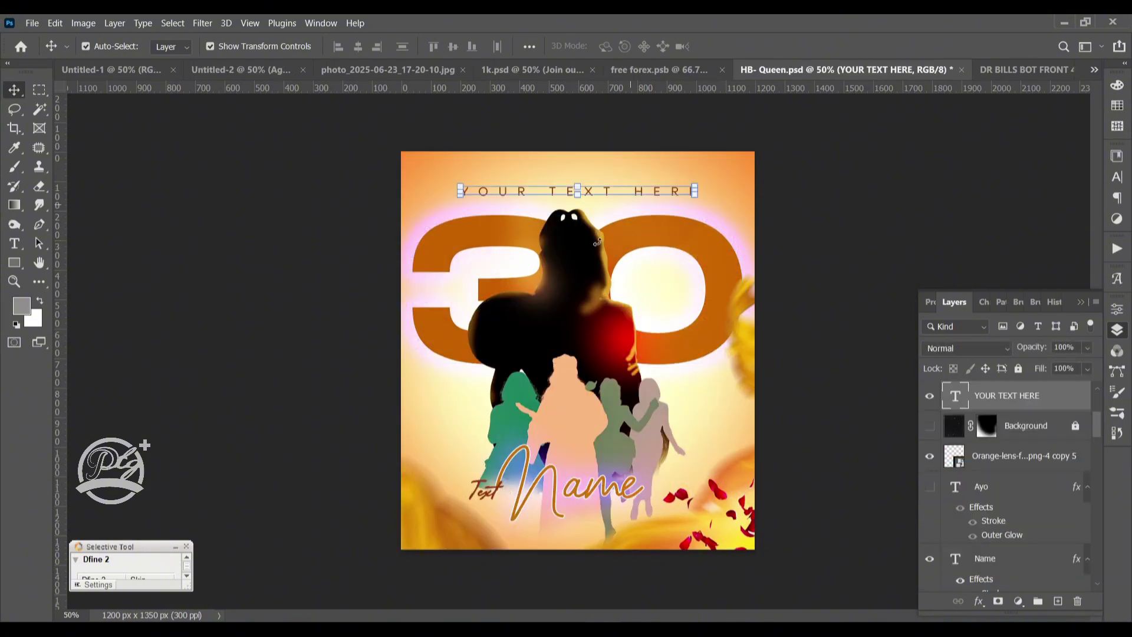
left_click(574, 483)
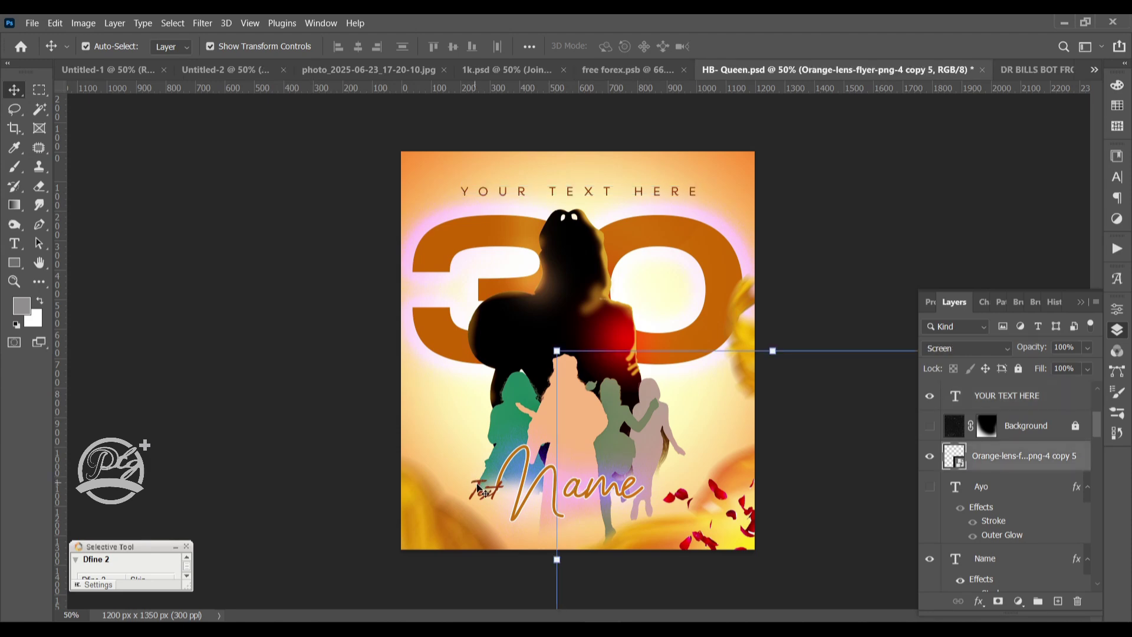
left_click(480, 488)
left_click(533, 467)
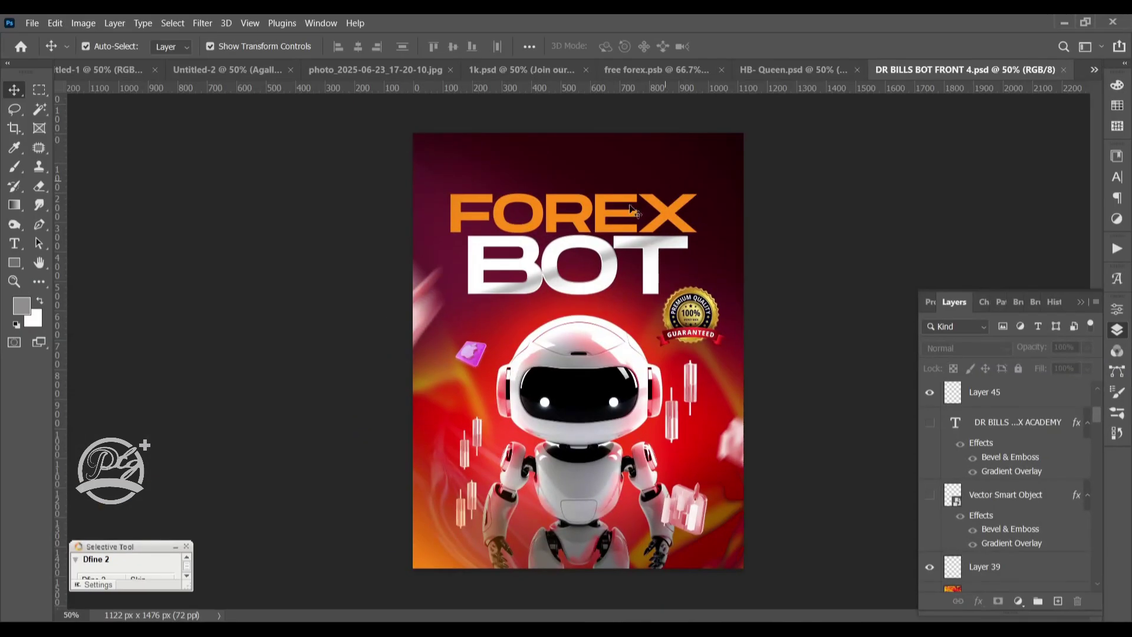
left_click(615, 224)
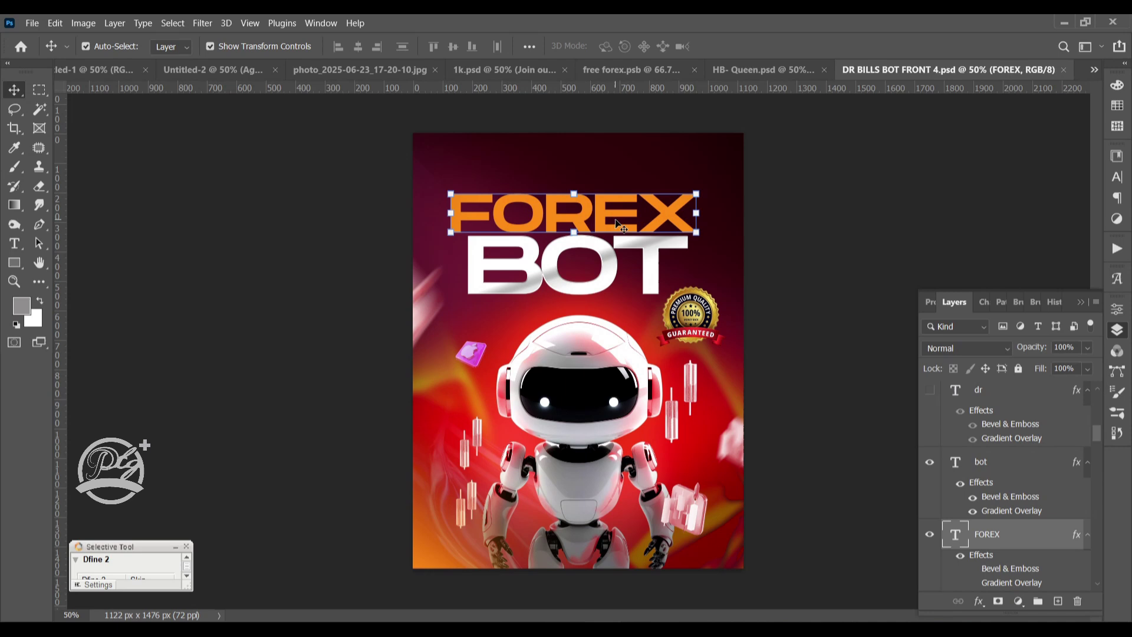
left_click(595, 277)
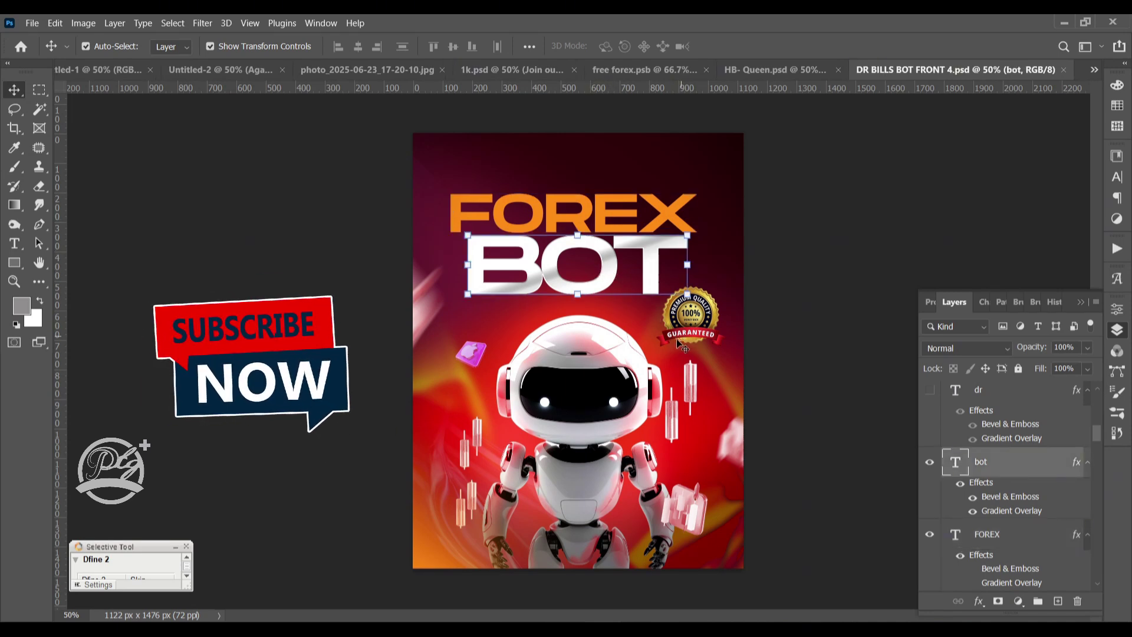
left_click(575, 420)
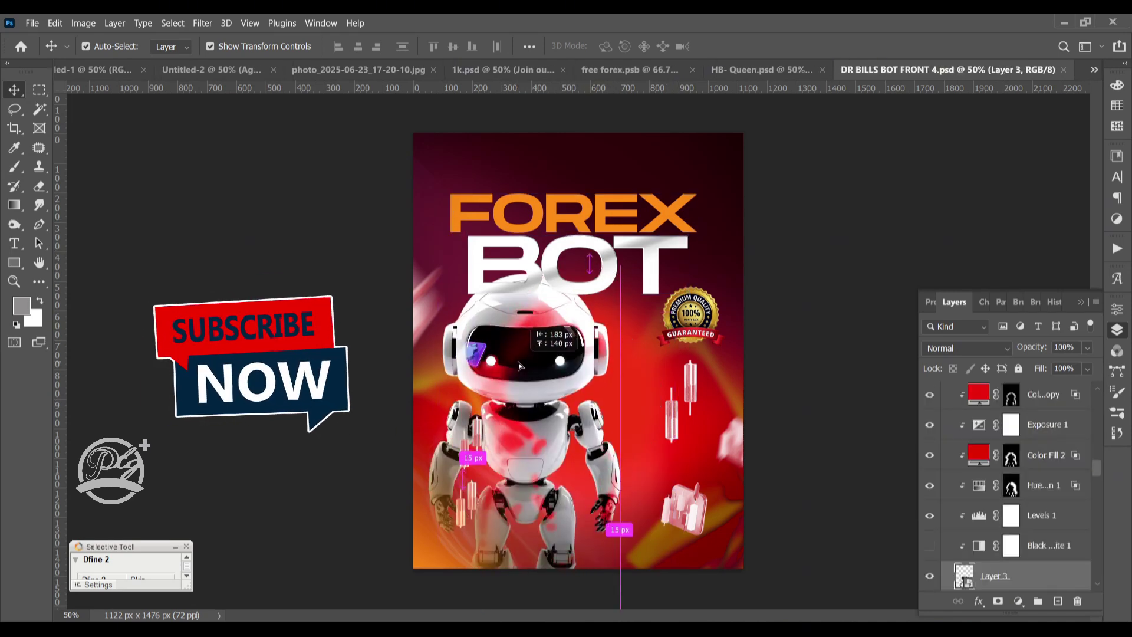
left_click_drag(533, 368, 534, 369)
left_click(930, 455)
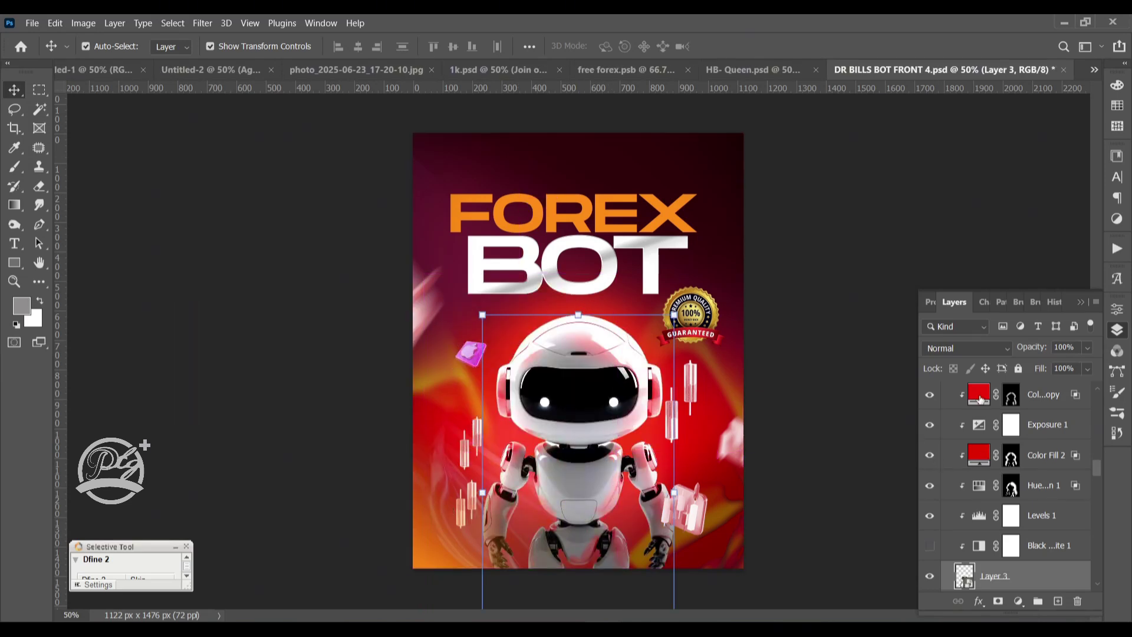
scroll(1098, 469, "down", 3)
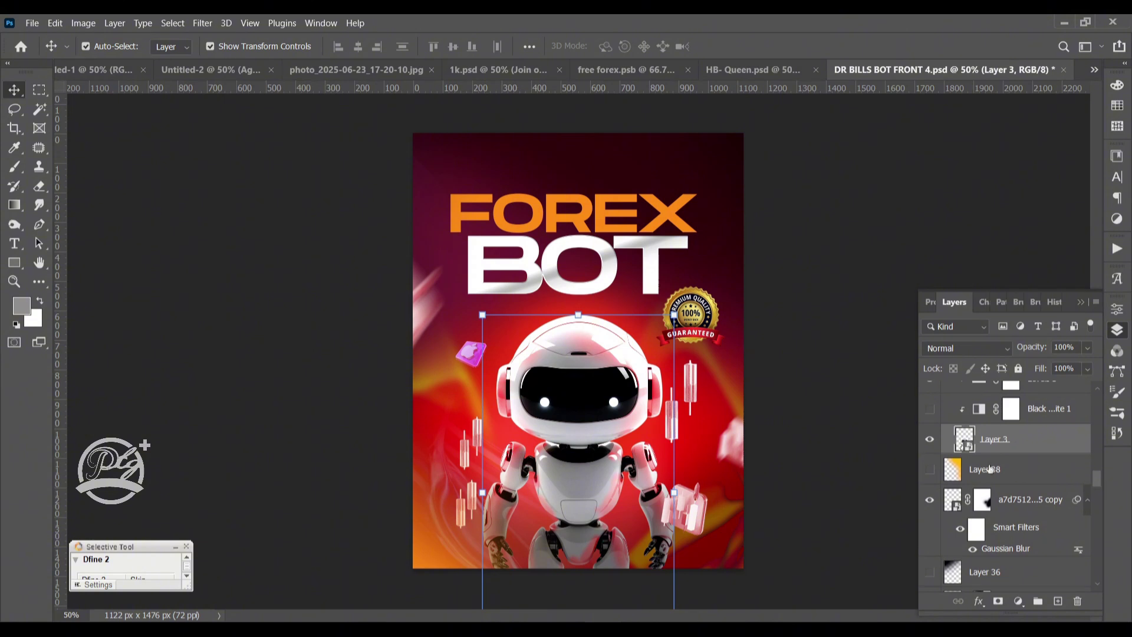
left_click(929, 469)
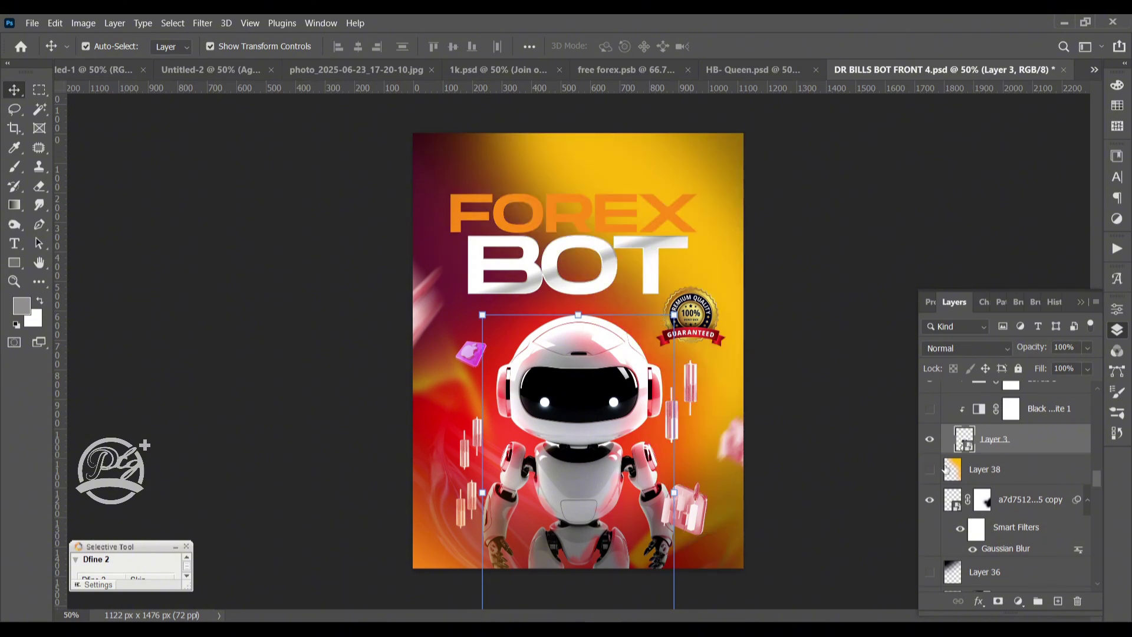
left_click(929, 440)
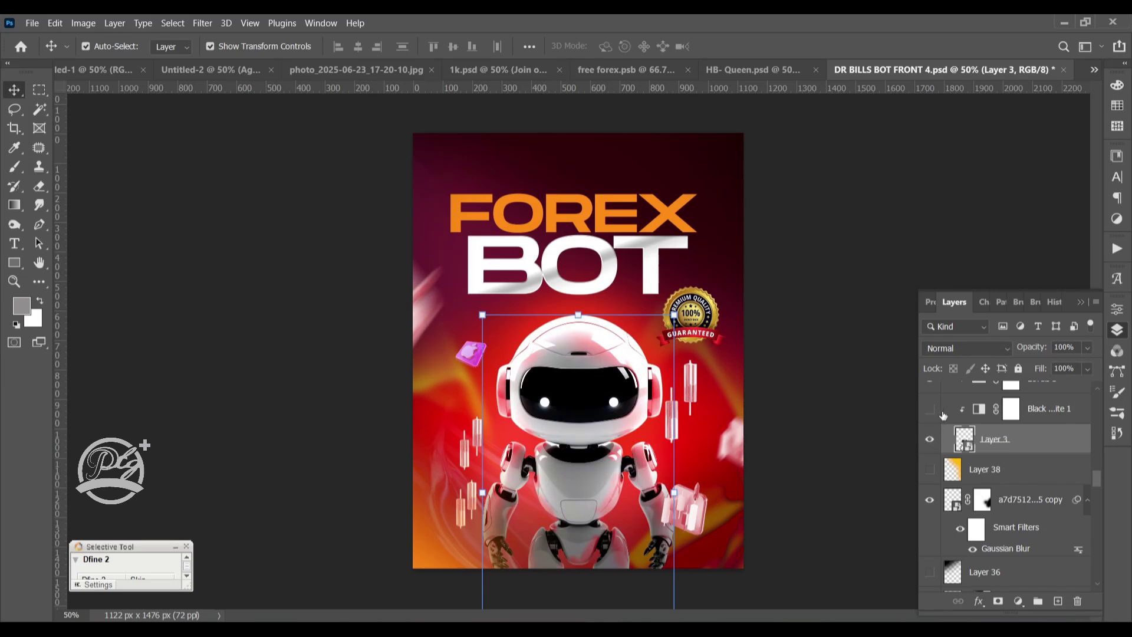
- Turn on Layer 35 and Layer 42 while switching off the Layer 42 copy shading
left_click_drag(1098, 475, 1098, 465)
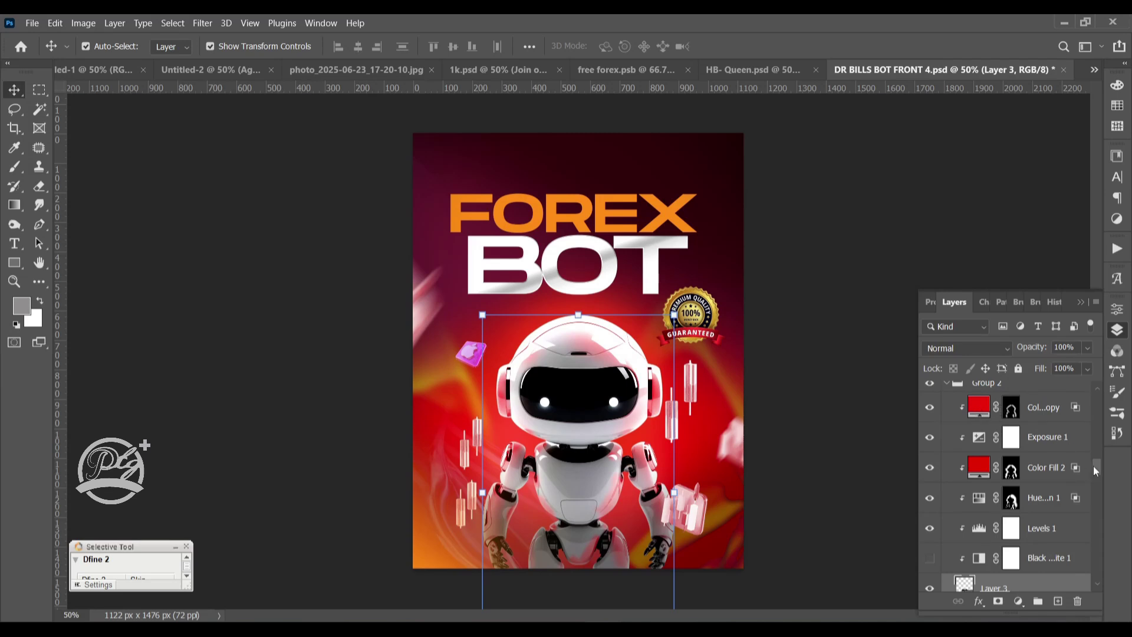
left_click_drag(1093, 466, 1096, 540)
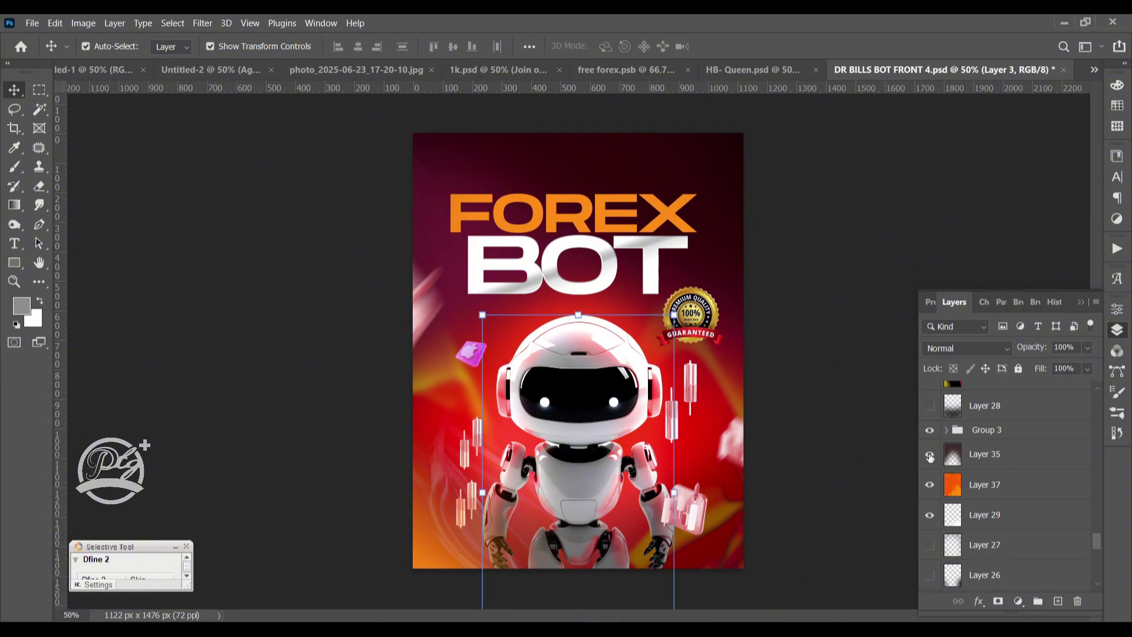
left_click(929, 455)
left_click(612, 177)
left_click(930, 396)
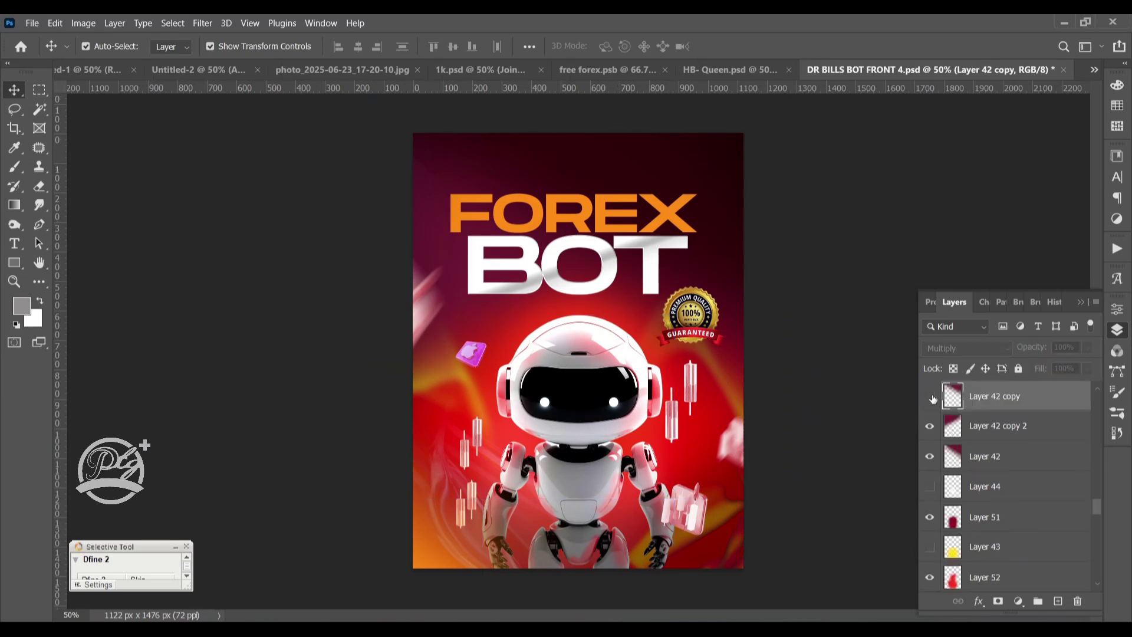
left_click(930, 458)
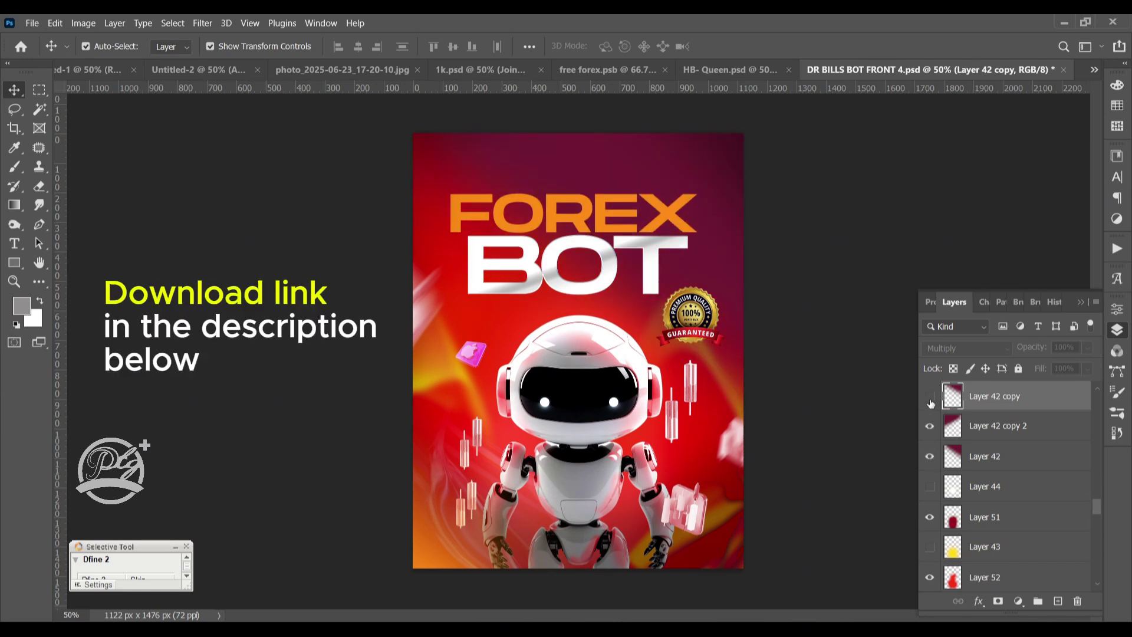
- Turn Layer 42 copy shading back on, deselect it, and collapse the Layers panel
left_click(929, 396)
left_click(877, 244)
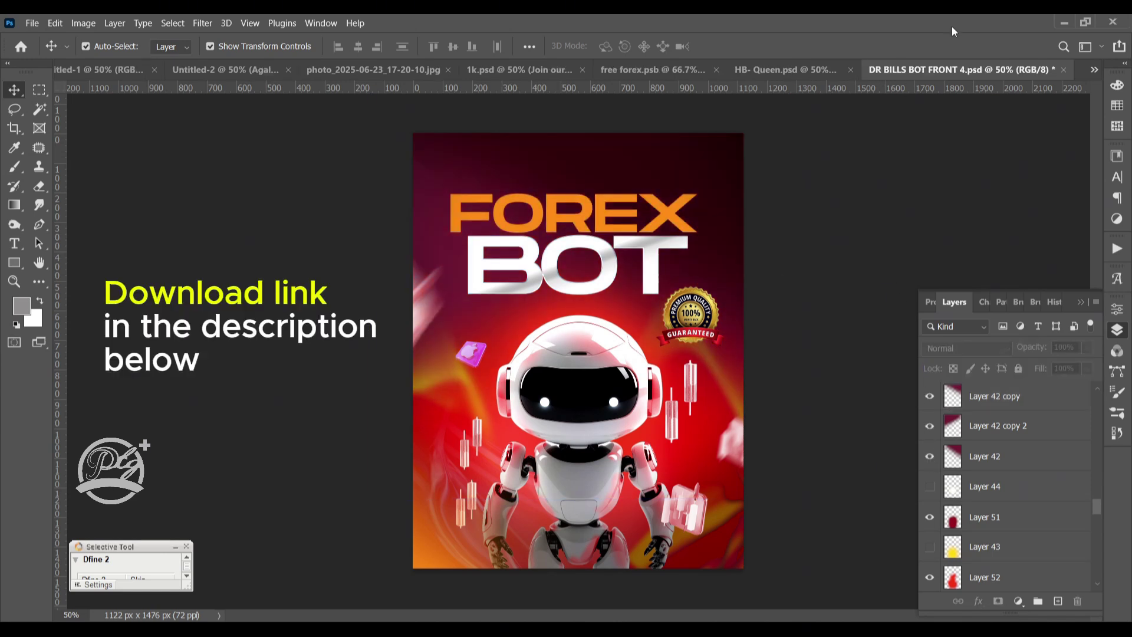
left_click(1082, 303)
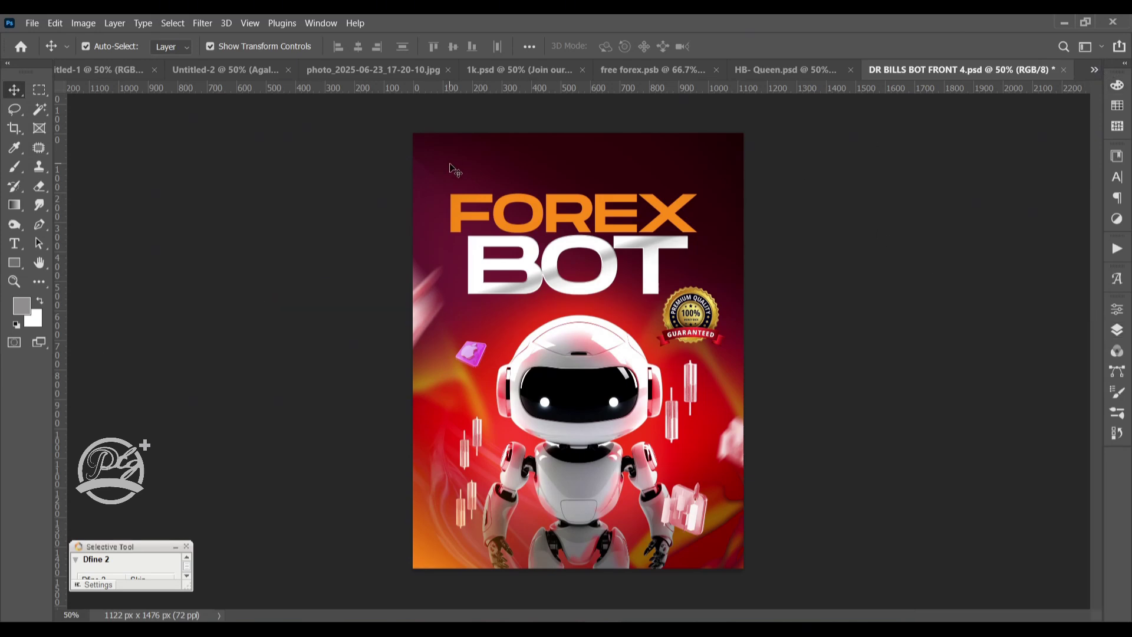